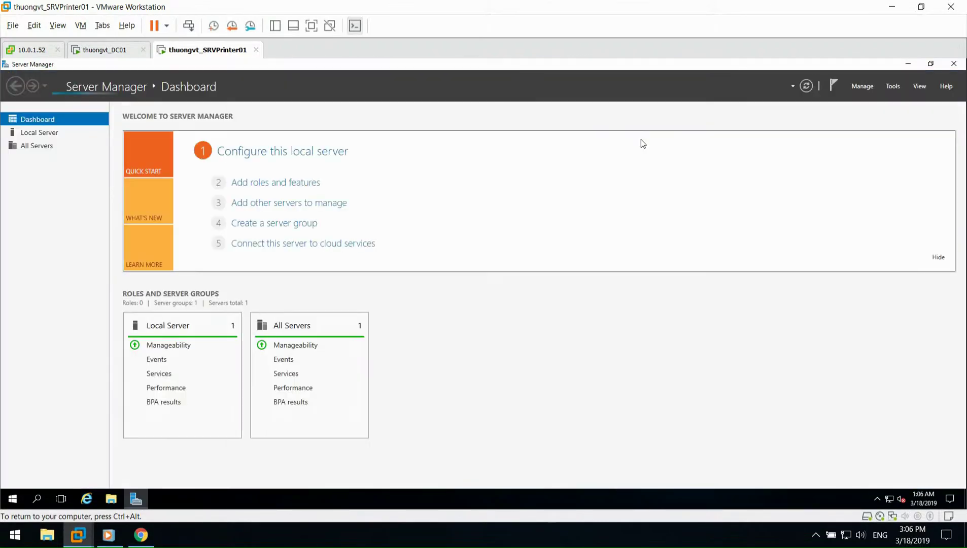
- Start adding roles and features, keeping the default installation type and printer01.ethereal.local as the destination server
left_click(864, 88)
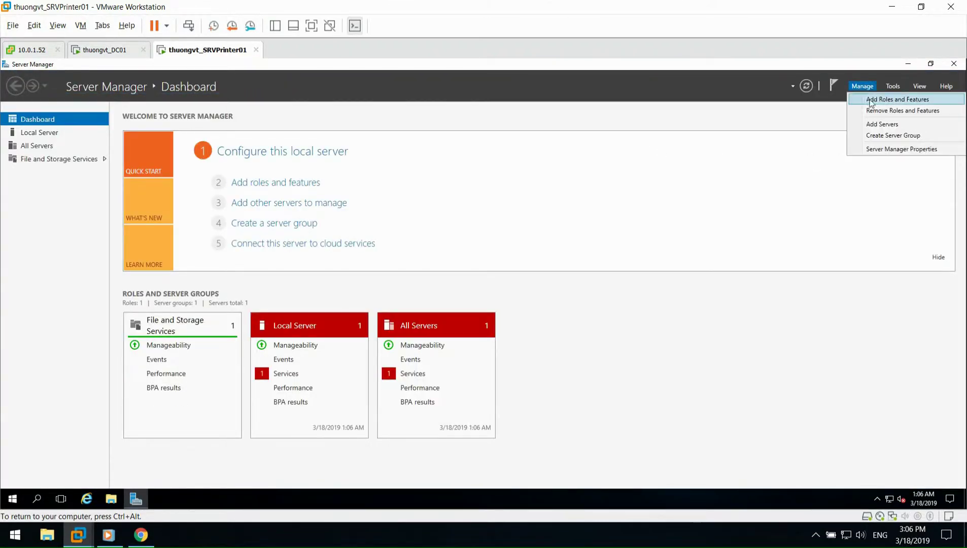
left_click(897, 100)
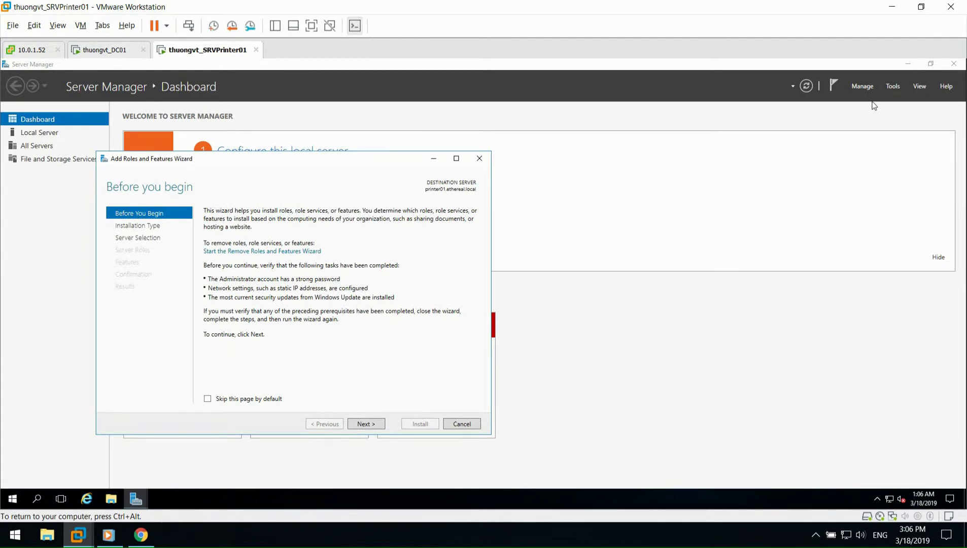
left_click(457, 158)
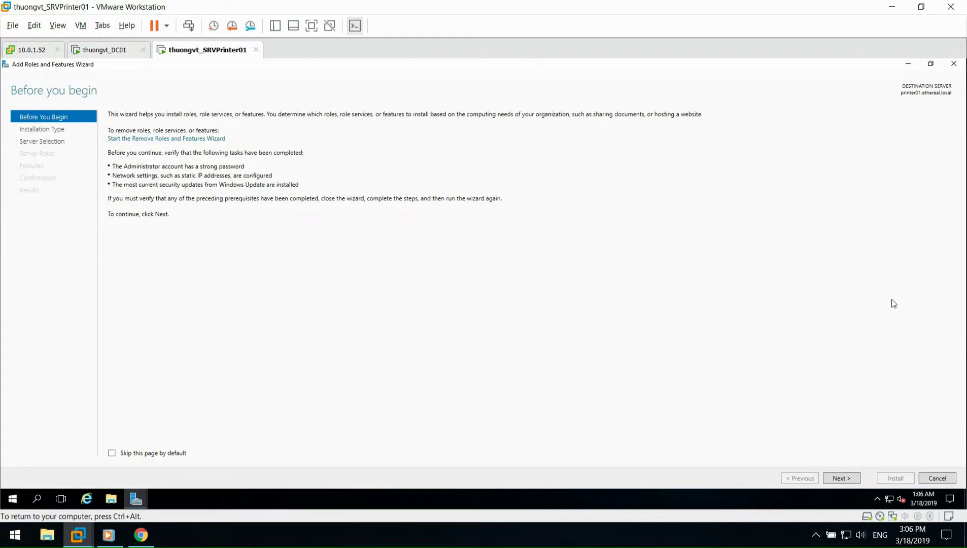
left_click(854, 481)
key("Return")
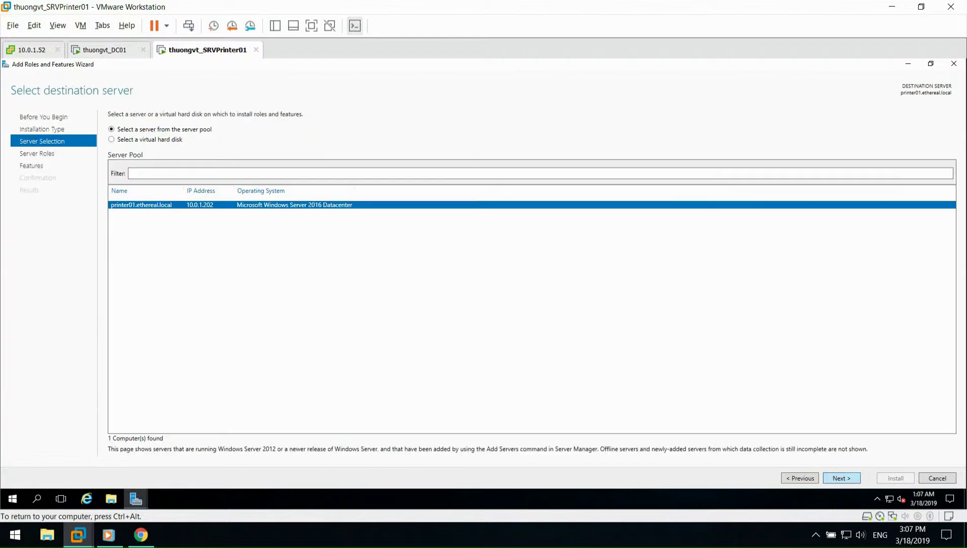
key("Return")
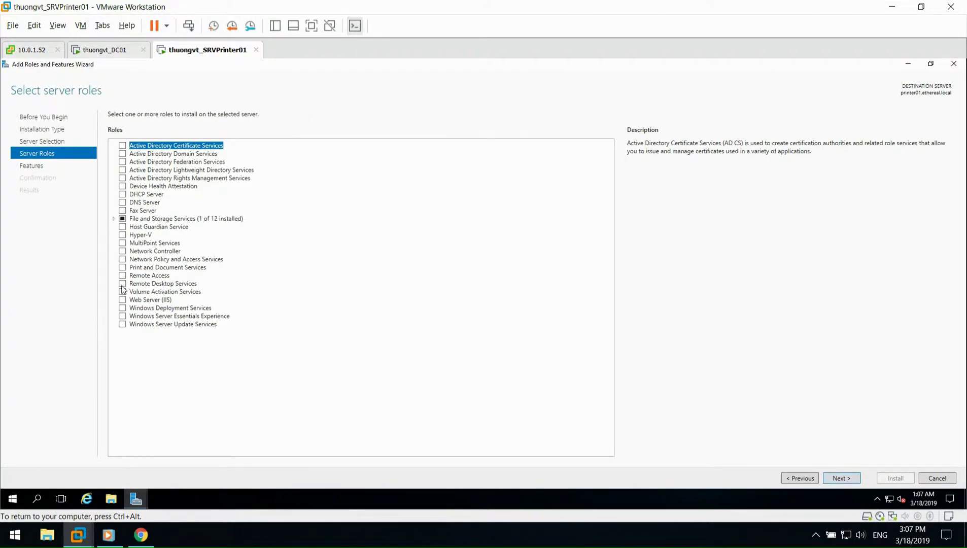
- Select the Print and Document Services role with its management tools, keeping the default features and the Print Server role service
left_click(122, 267)
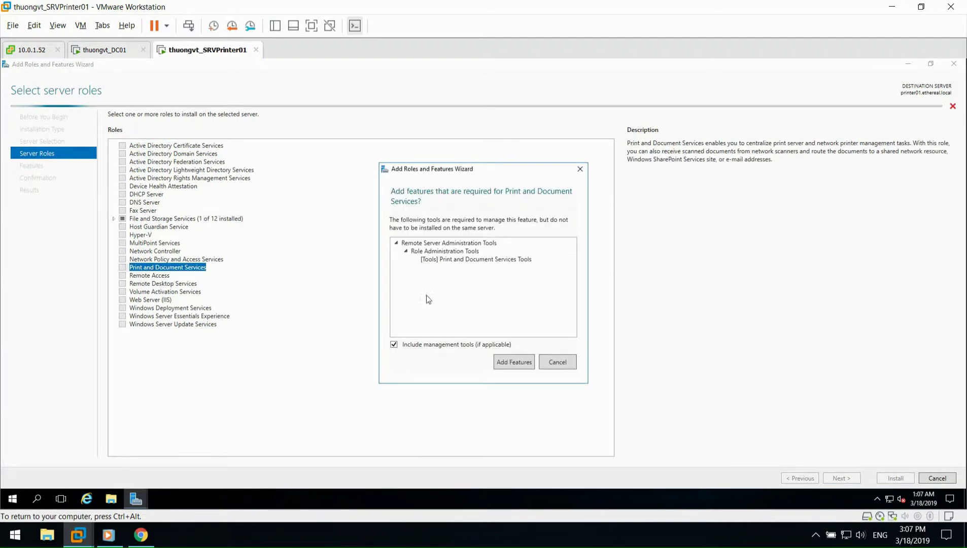
left_click(517, 365)
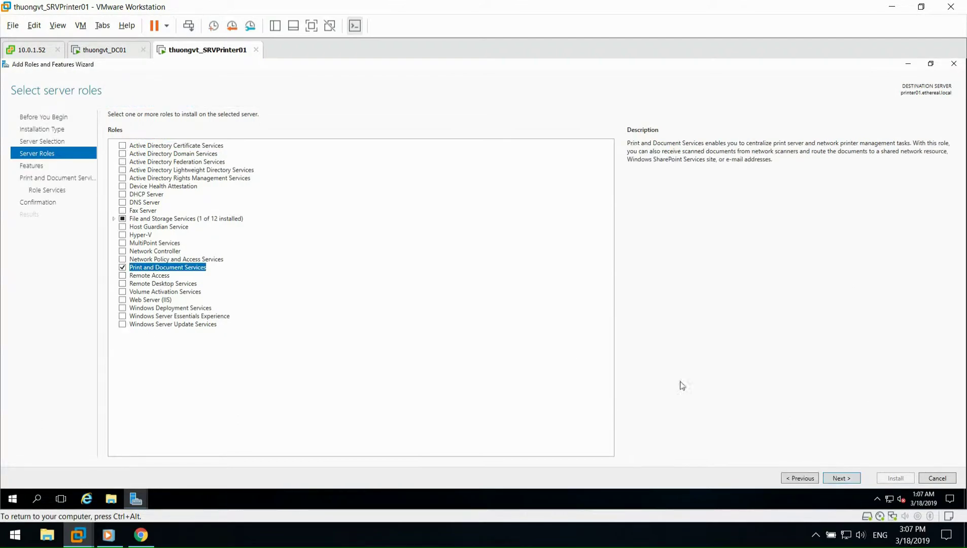
left_click(843, 479)
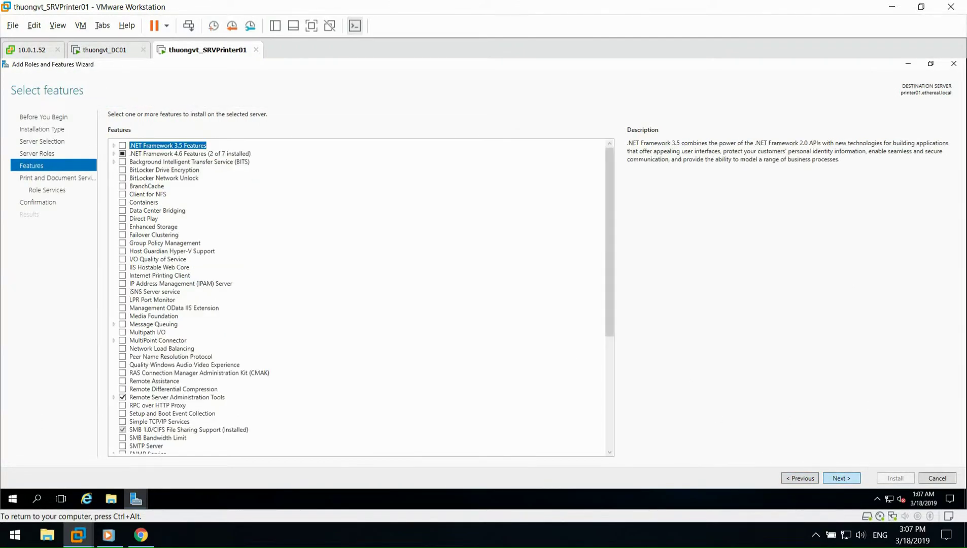
key("Return")
key("Return")
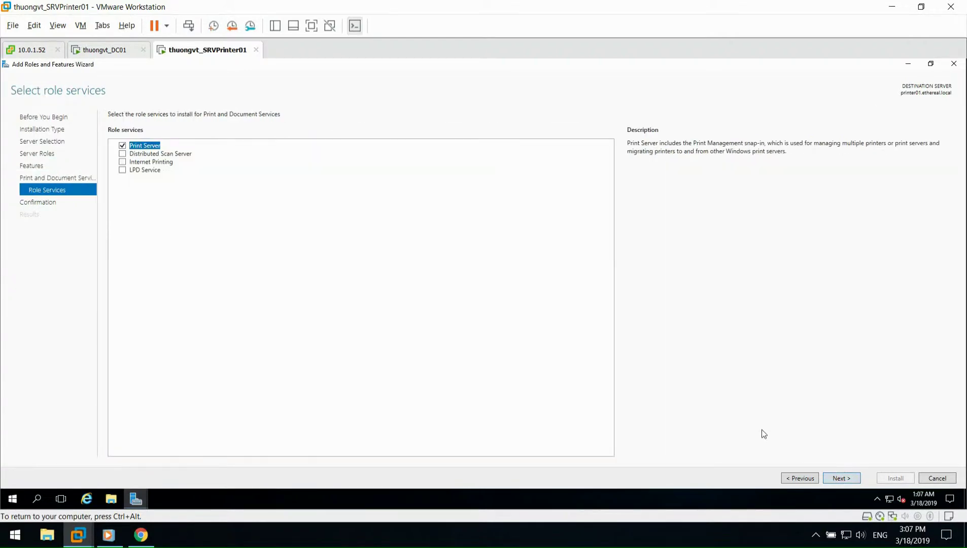
left_click(842, 477)
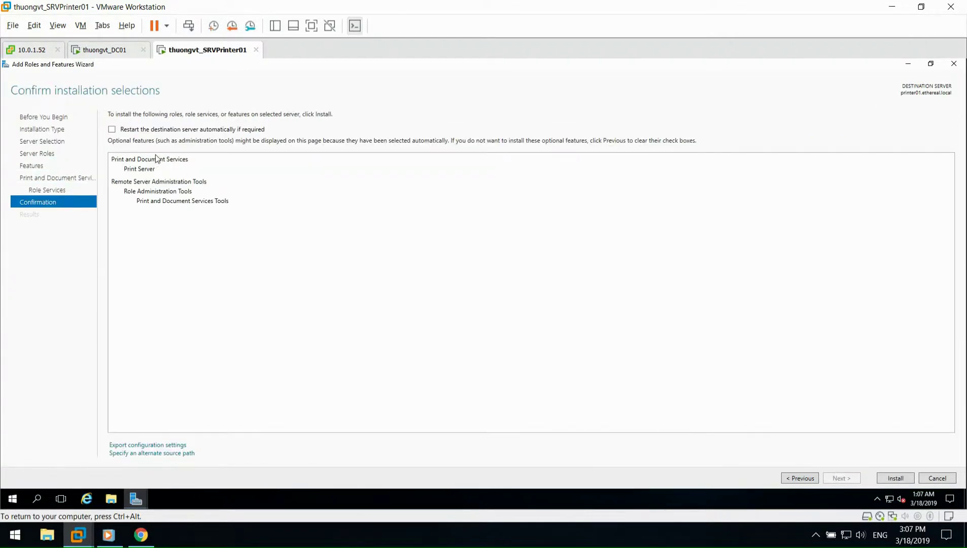
- Allow automatic restart of the destination server, install the selected print role, and close the wizard when the installation finishes
left_click(115, 131)
left_click(527, 318)
left_click(893, 478)
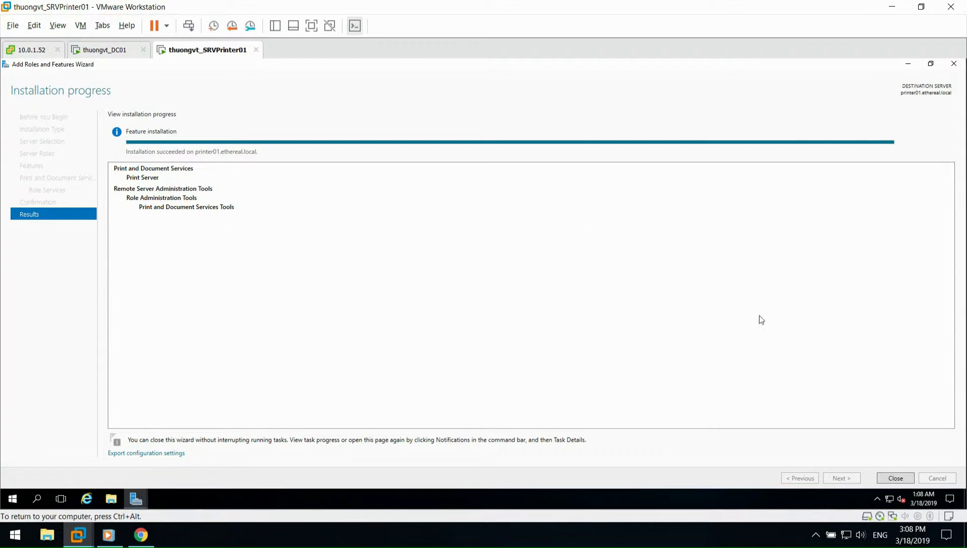
left_click(896, 478)
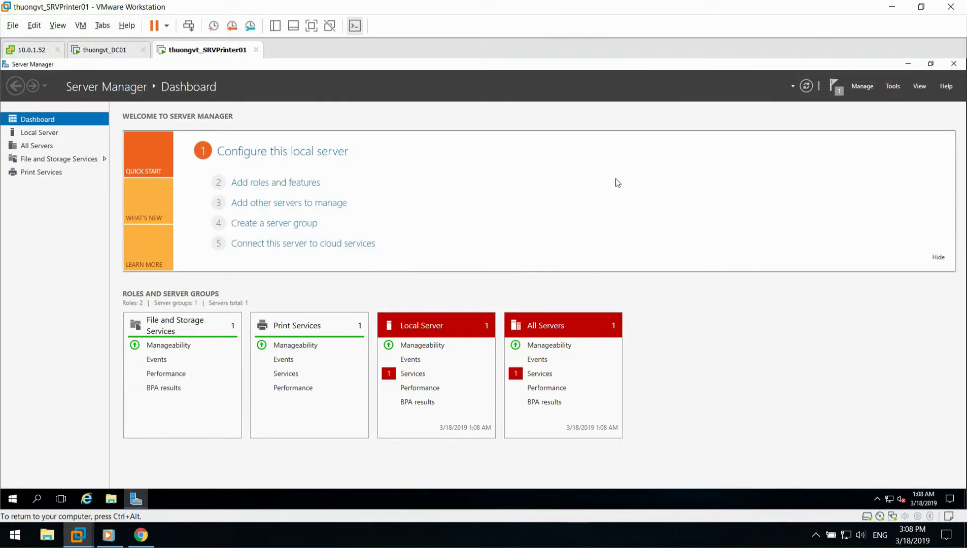
- Open the Print Management console maximized and display the printers of the local print server printer01
left_click(862, 86)
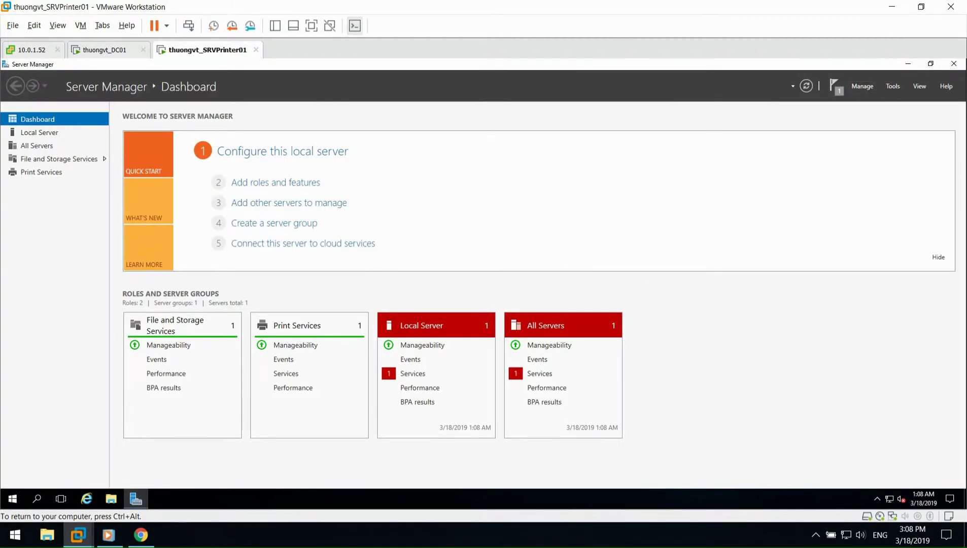
left_click(892, 86)
left_click(893, 86)
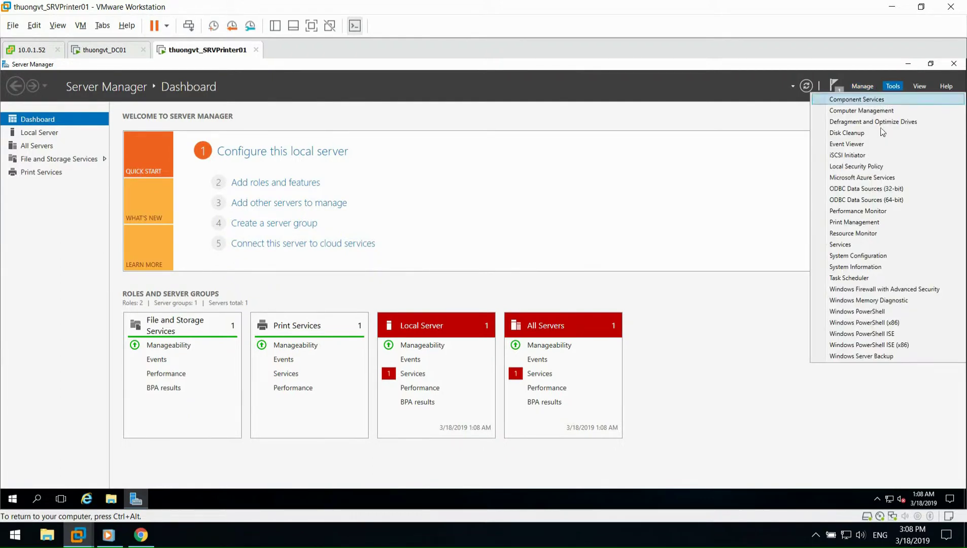
left_click(865, 227)
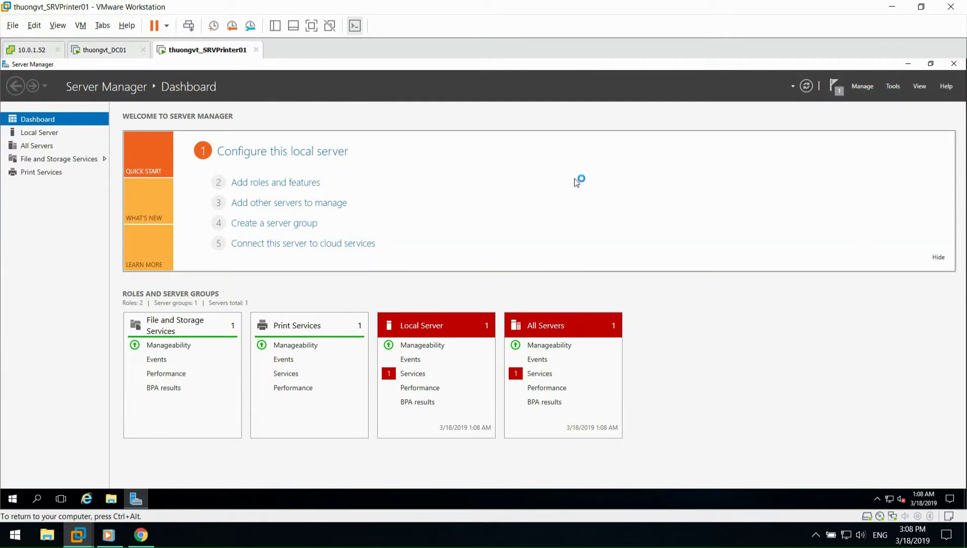
left_click(526, 127)
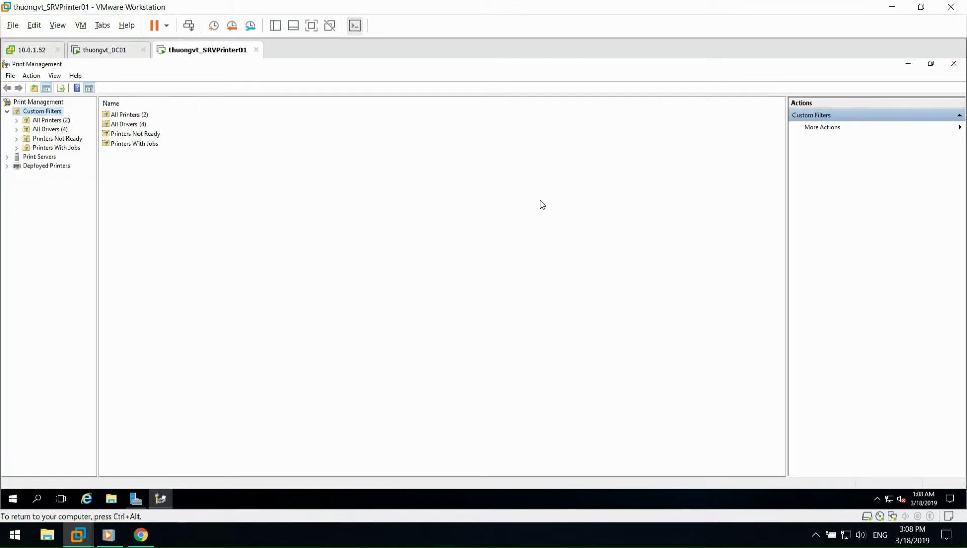
left_click(7, 157)
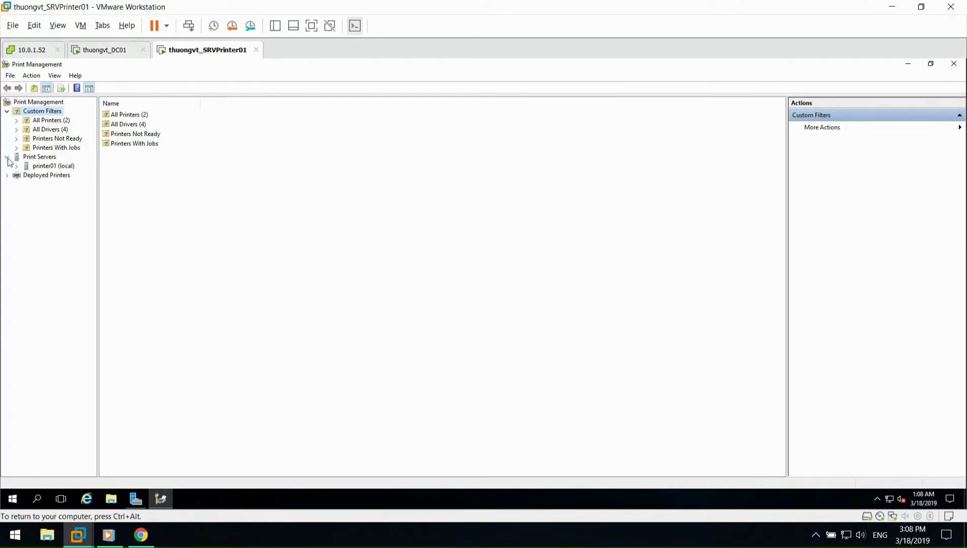
left_click(15, 165)
left_click(36, 202)
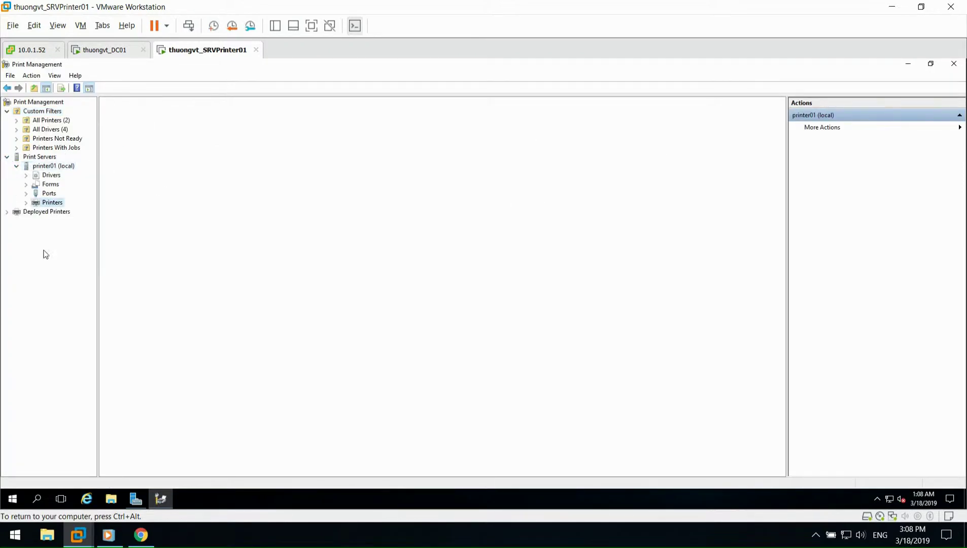
- Start adding a printer by IP address, using device type TCP/IP Device and the address 10.0.1.10
right_click(121, 195)
left_click(153, 200)
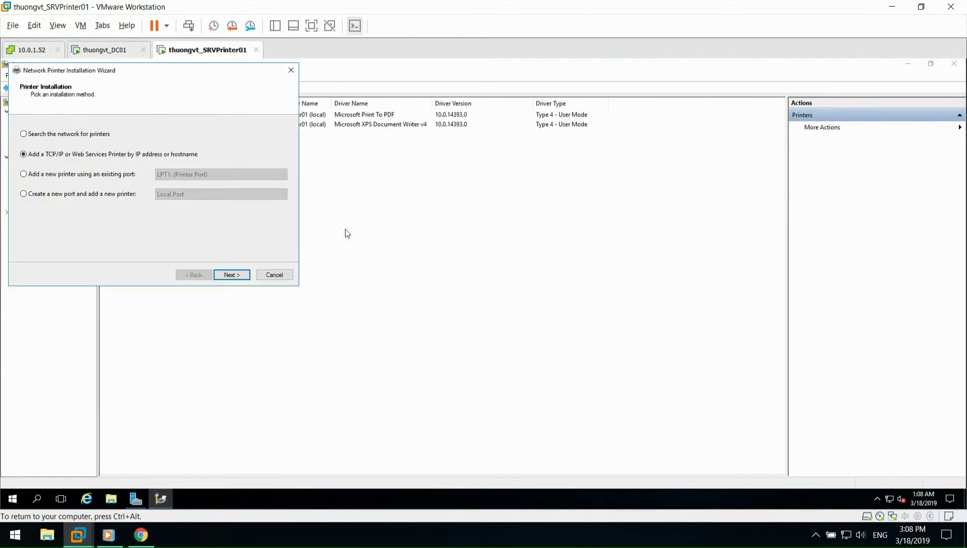
left_click_drag(202, 71, 521, 186)
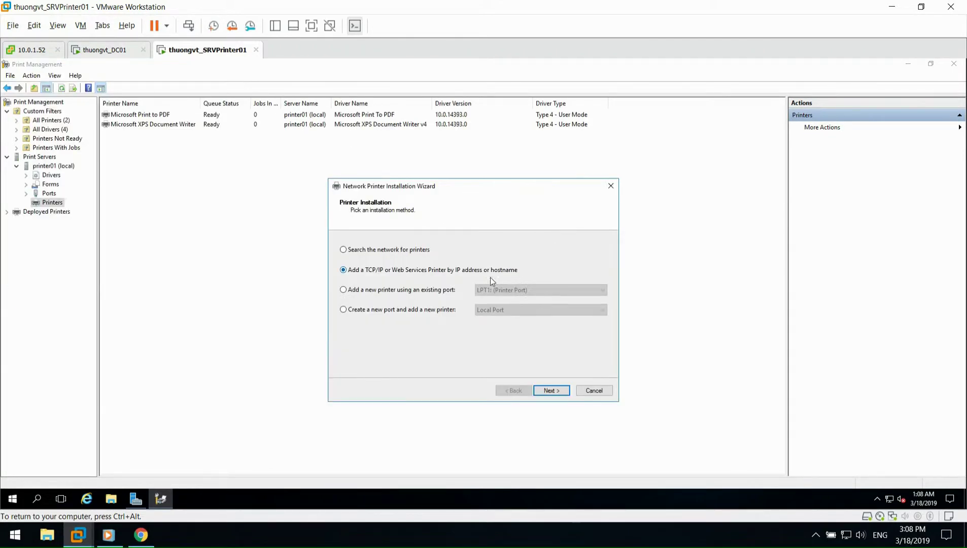
left_click(550, 390)
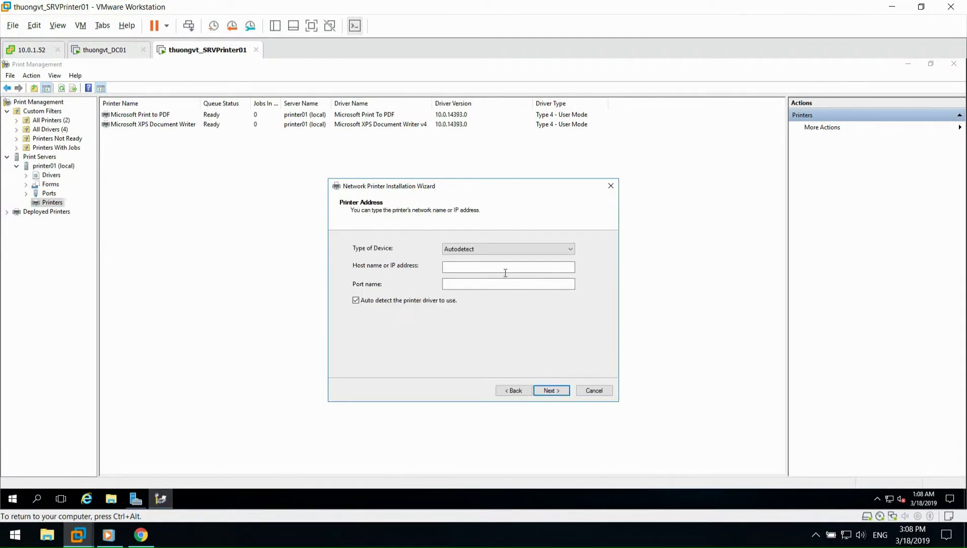
left_click(507, 249)
left_click(486, 267)
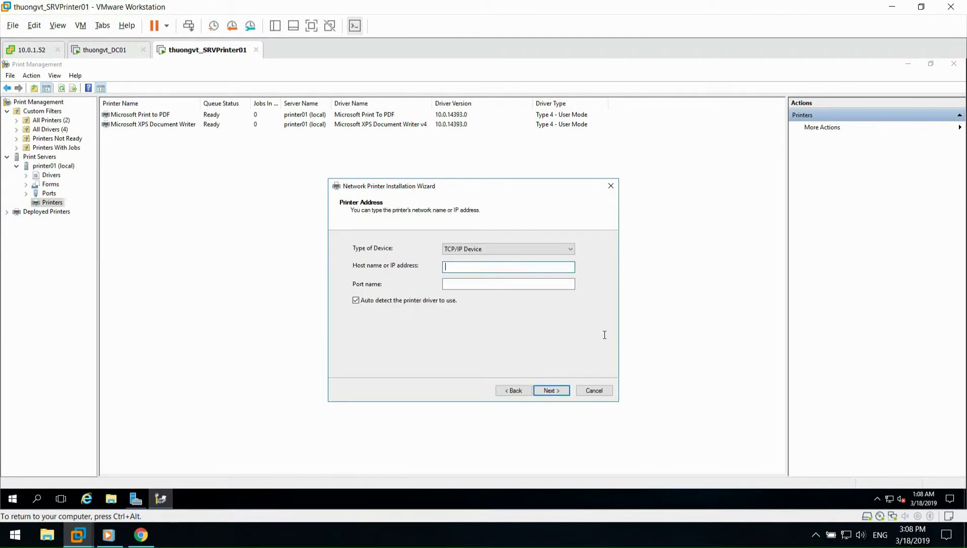
type("10.0.")
type("1.10")
left_click(551, 390)
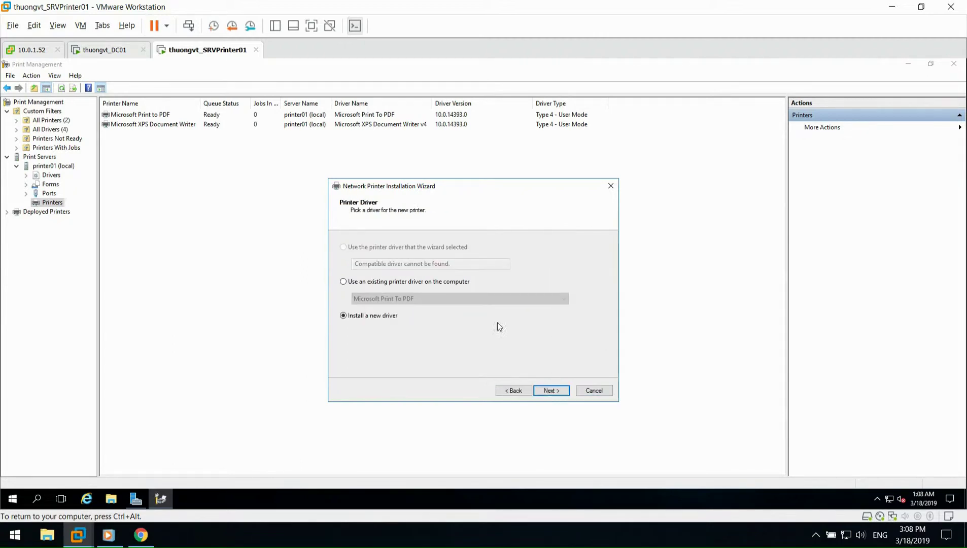
- Choose to install a new driver, update the model list from Windows Update, and pick HP LaserJet Pro M402-M403 n-dne PCL 6
left_click(556, 391)
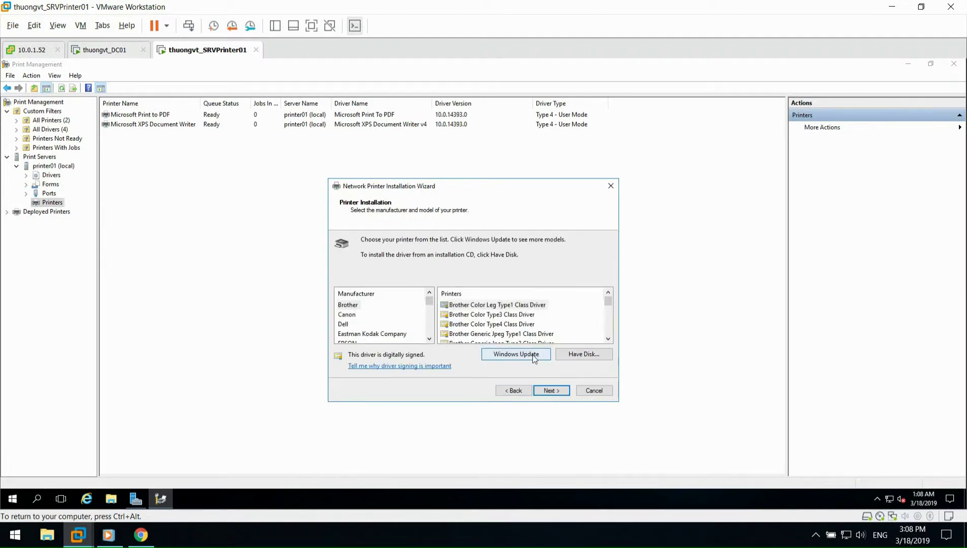
left_click(534, 358)
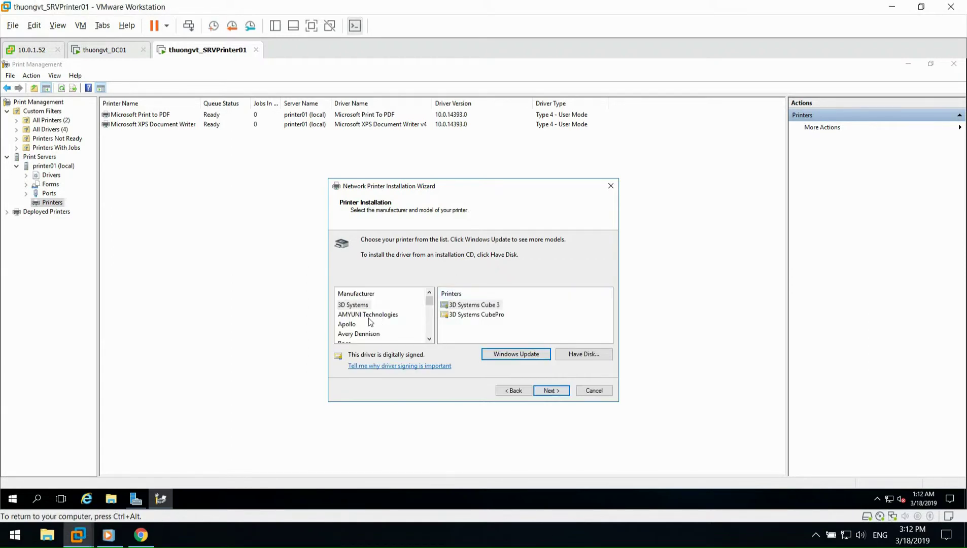
scroll(370, 319, "down", 5)
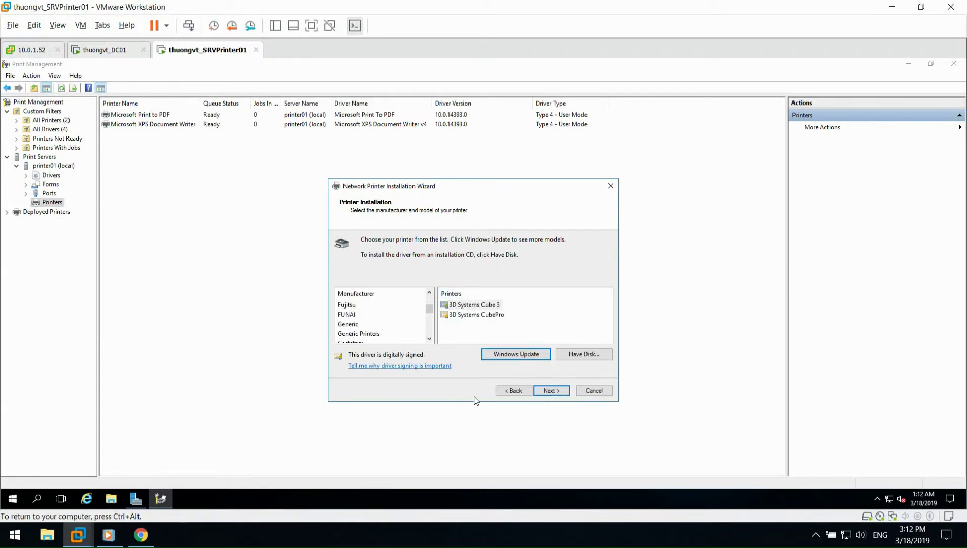
left_click(343, 314)
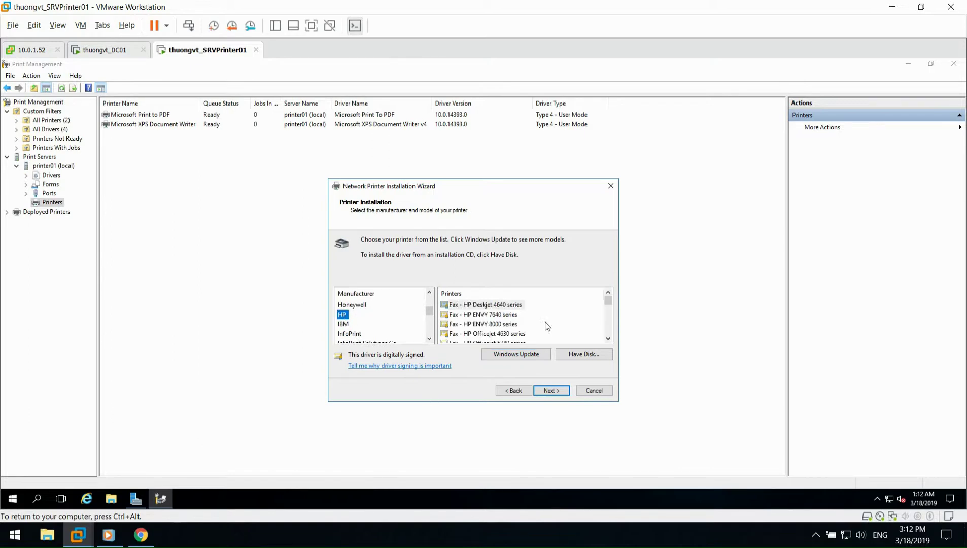
left_click(608, 311)
scroll(607, 313, "down", 5)
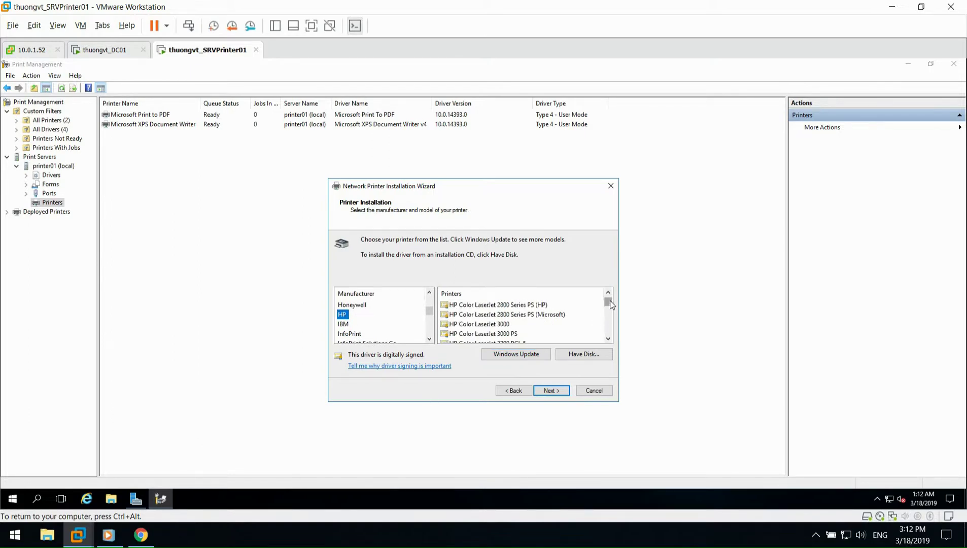
left_click_drag(608, 302, 609, 318)
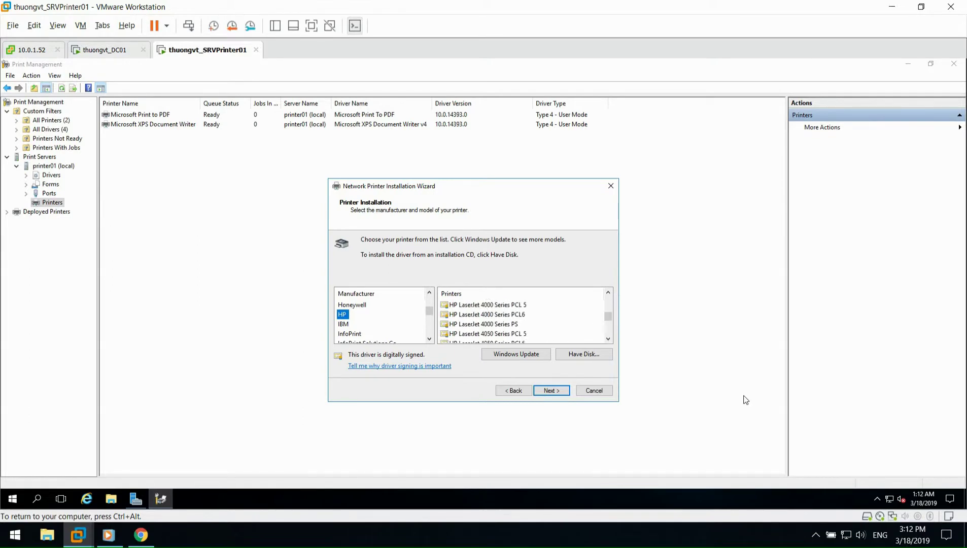
scroll(589, 315, "down", 10)
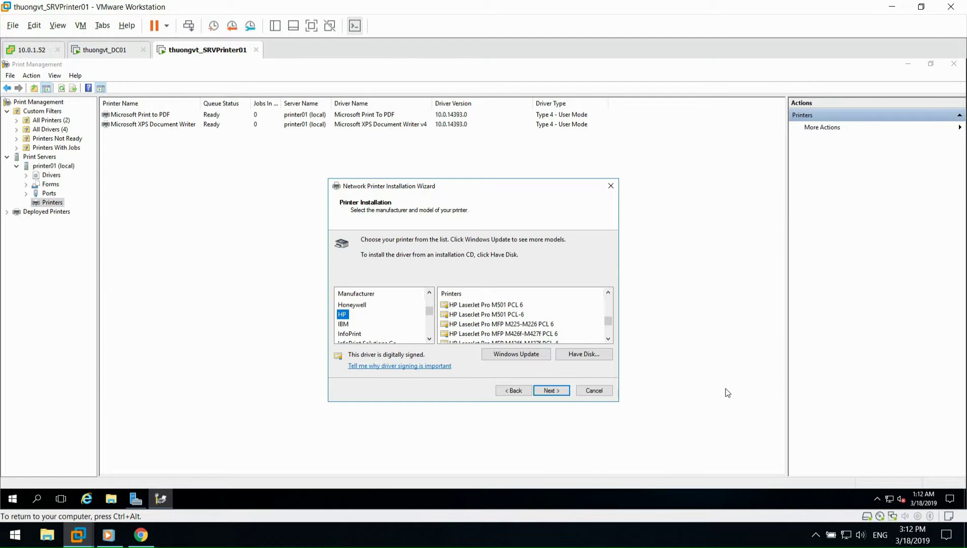
left_click(556, 306)
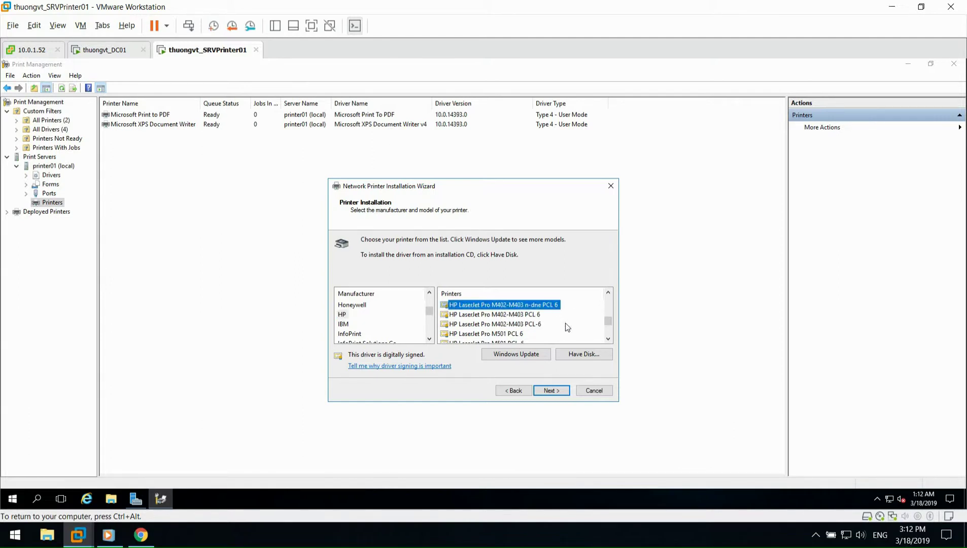
left_click(551, 390)
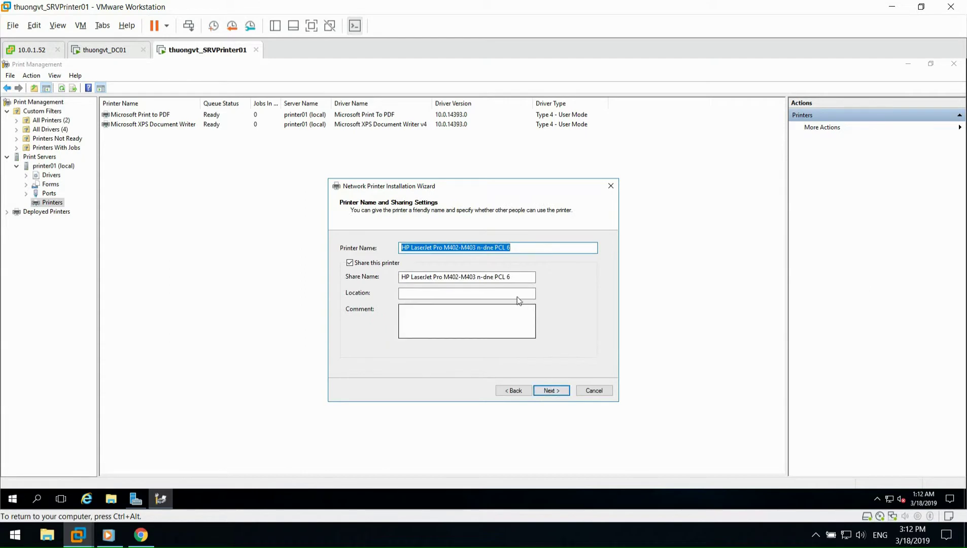
- Accept the default printer name and sharing settings, install the printer, and finish the wizard without printing a test page
left_click(552, 391)
left_click(551, 390)
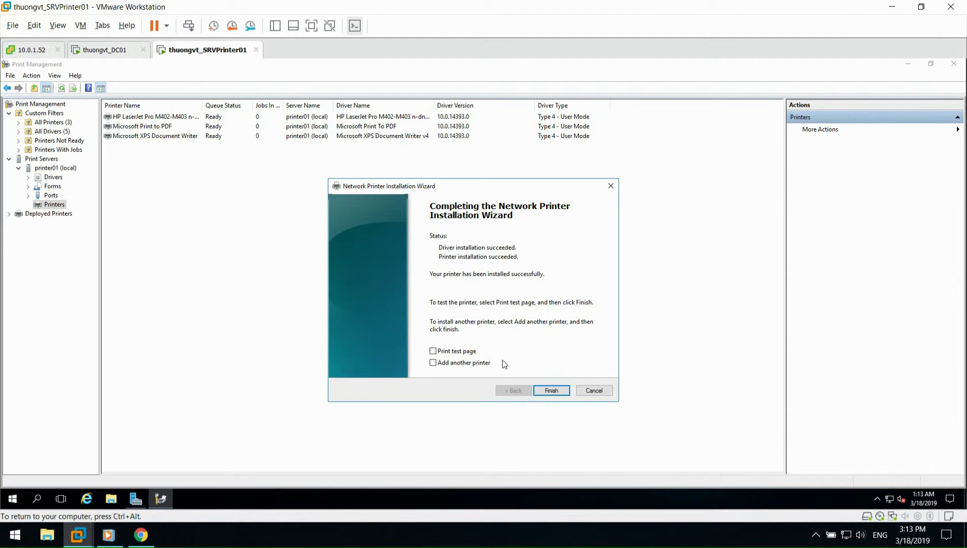
left_click(548, 389)
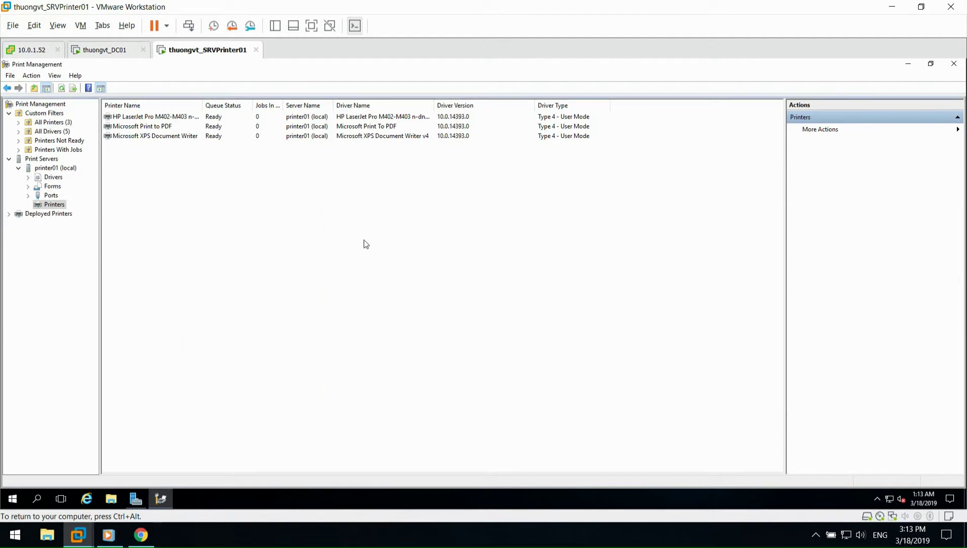
- Widen the Jobs In Queue column and view the print queue of the HP LaserJet Pro M402-M403 printer
double_click(283, 105)
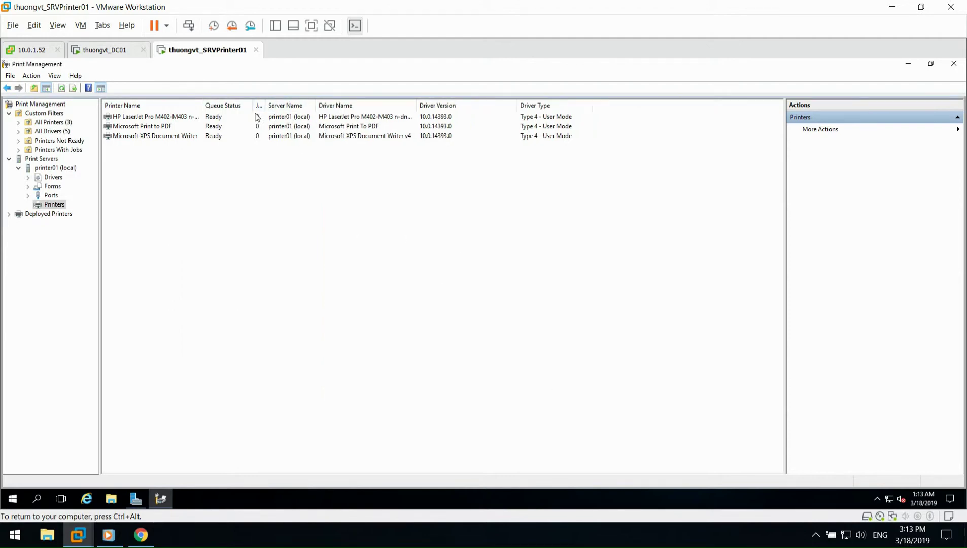
left_click_drag(265, 100, 301, 124)
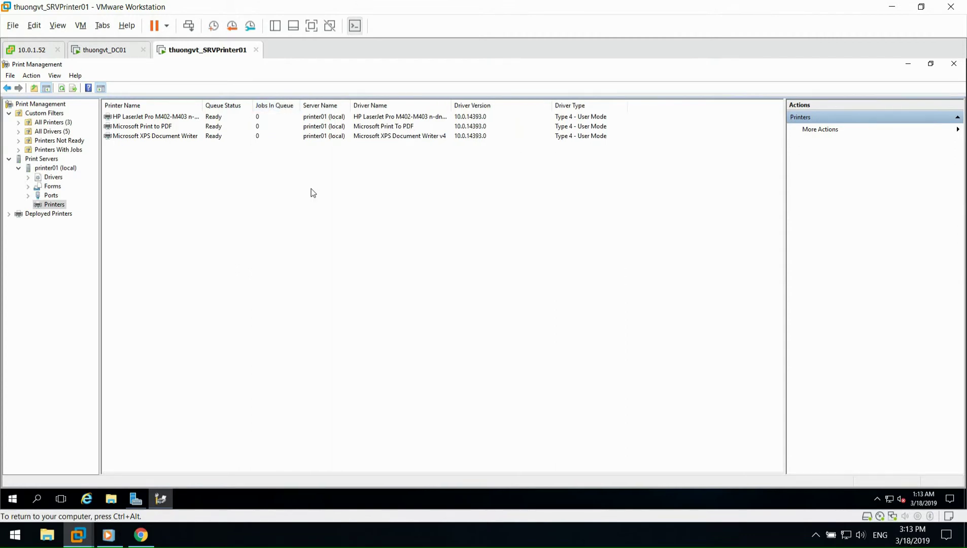
right_click(186, 117)
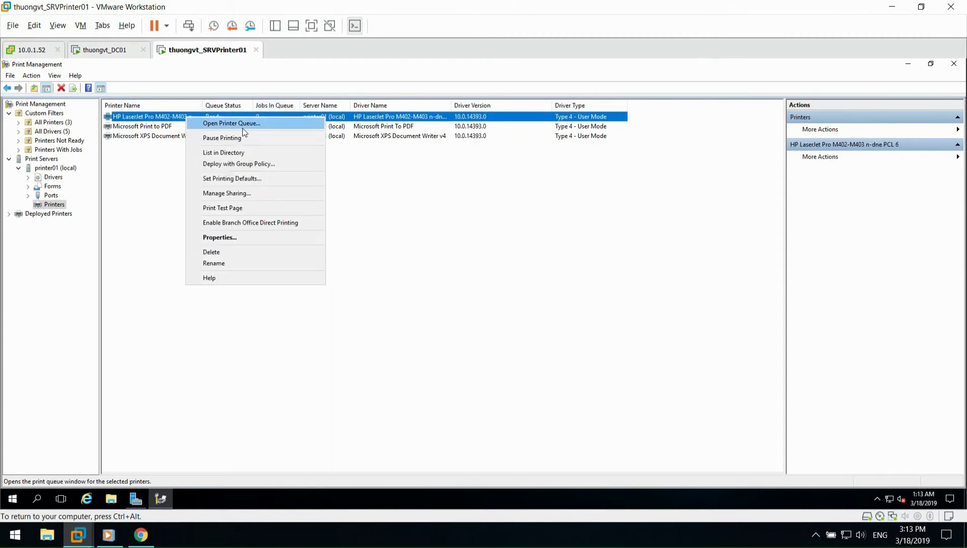
left_click(251, 127)
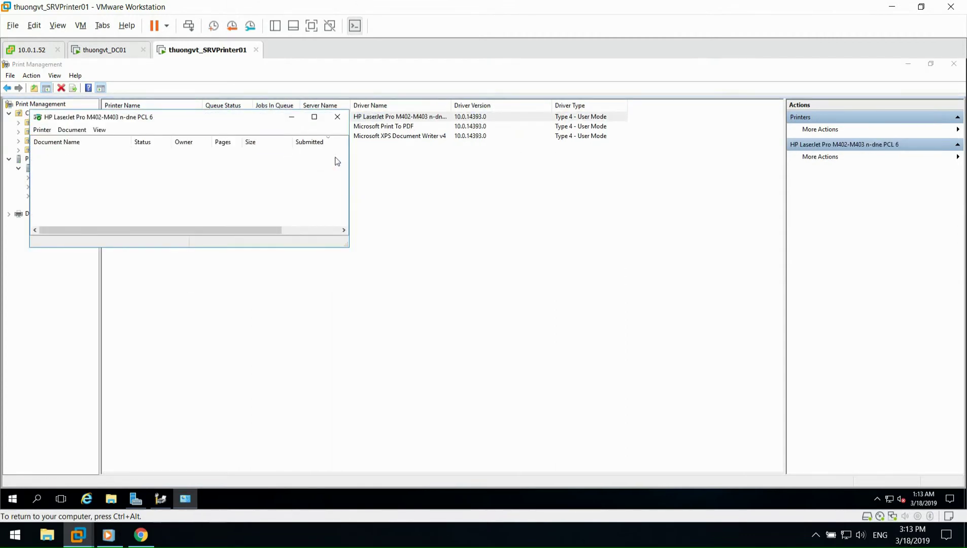
left_click(337, 116)
- Set the paper size to A4 in the server's printing preferences for the HP LaserJet Pro M402-M403 printer
right_click(219, 117)
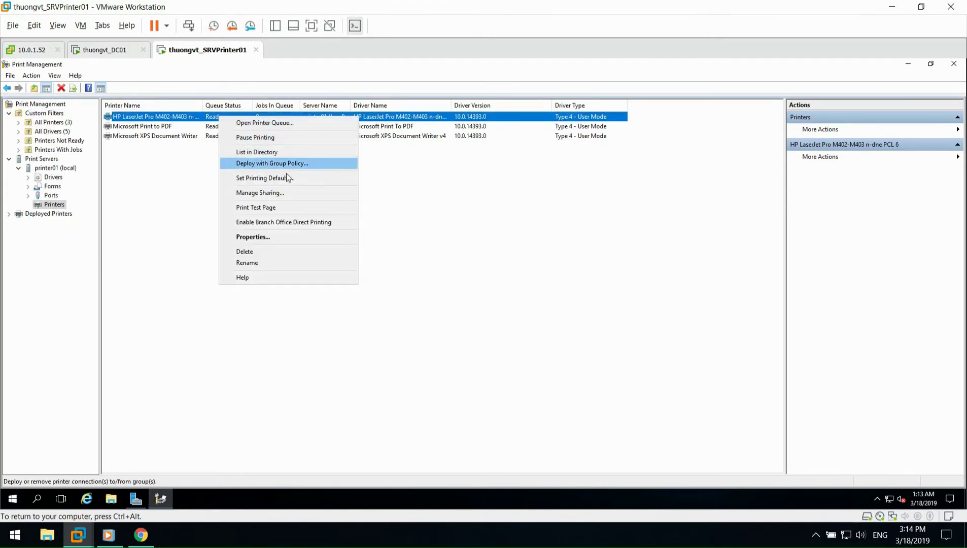
left_click(278, 237)
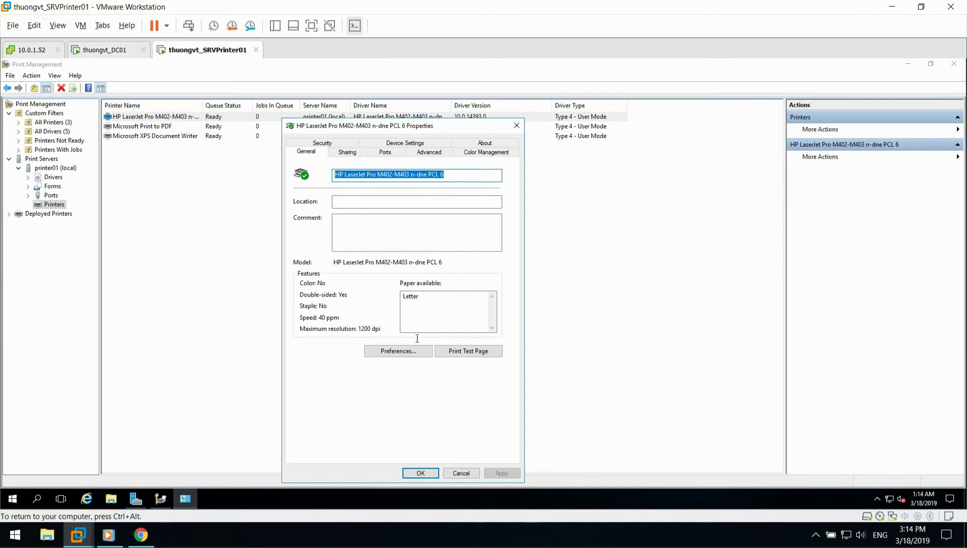
left_click(637, 316)
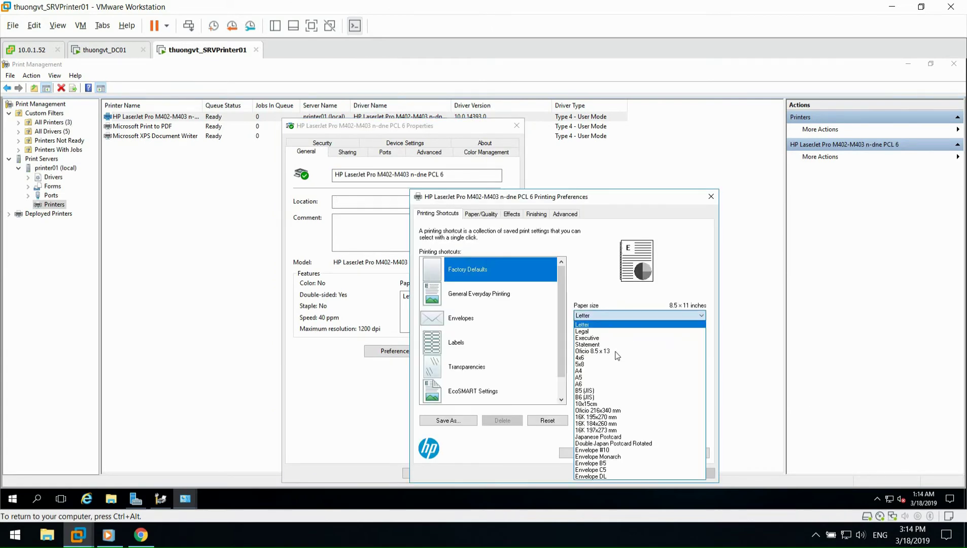
left_click(596, 378)
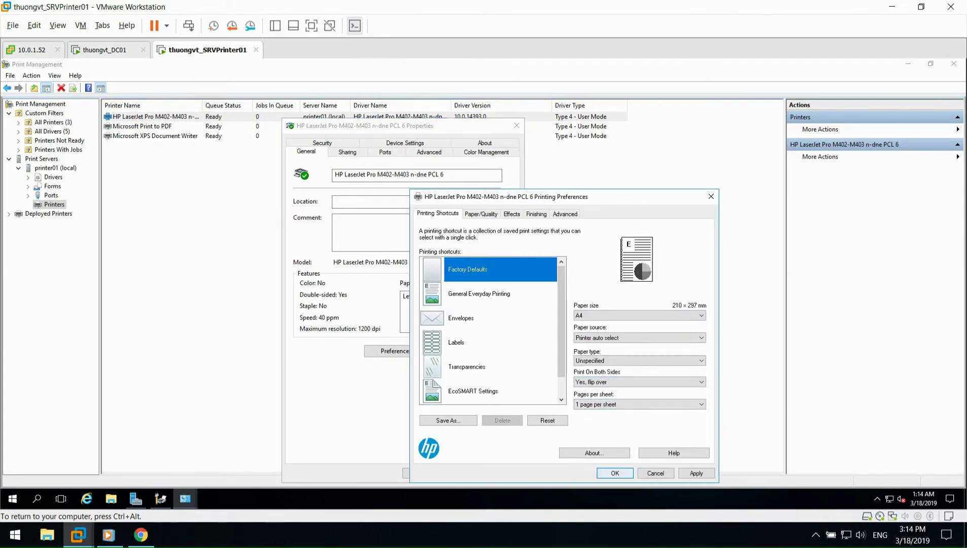
left_click(608, 473)
- Review the printer's sharing, security, device settings and port configuration, and close its properties
left_click(347, 151)
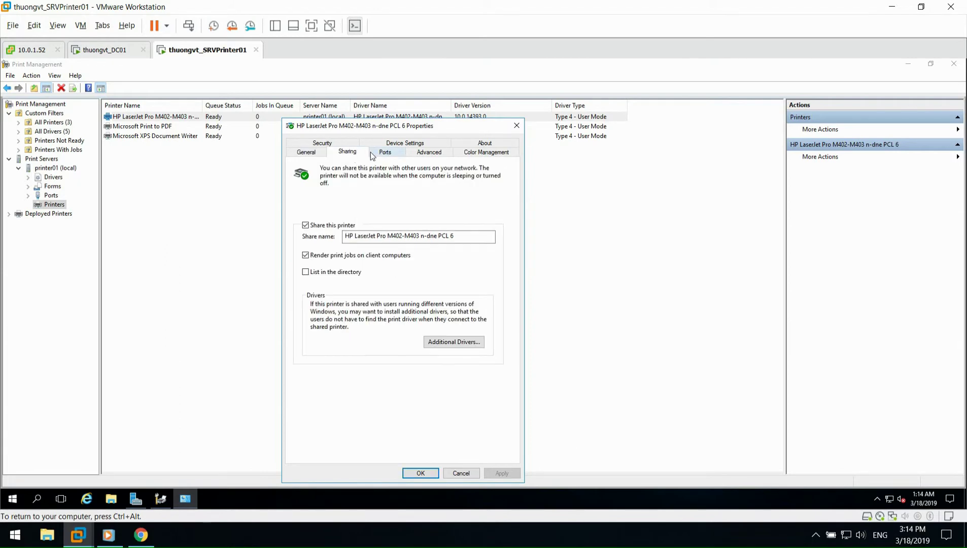
left_click(328, 142)
left_click(398, 153)
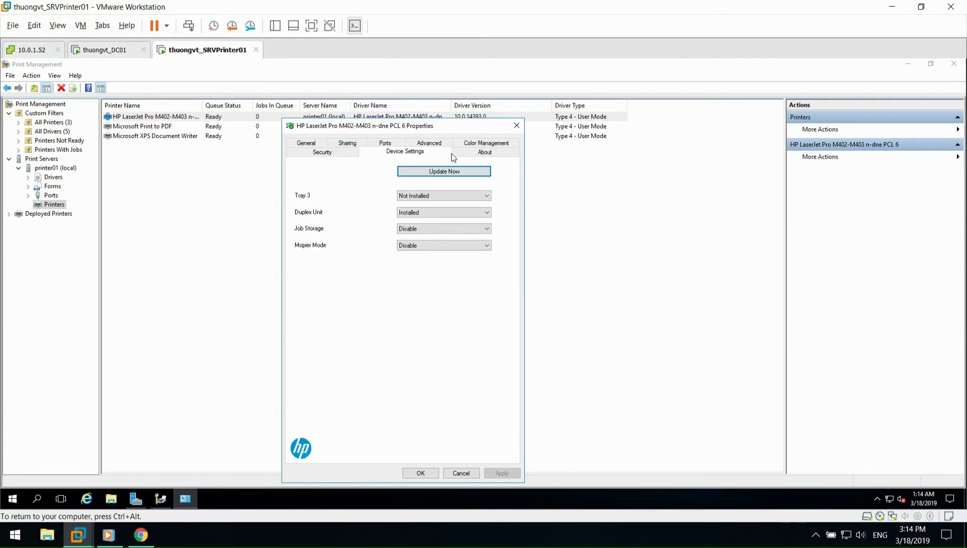
left_click(385, 143)
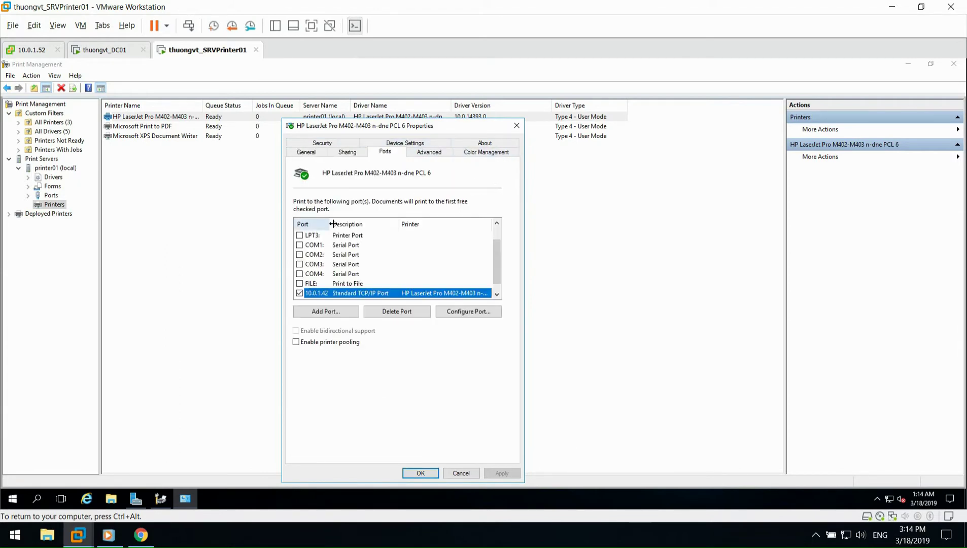
left_click(421, 473)
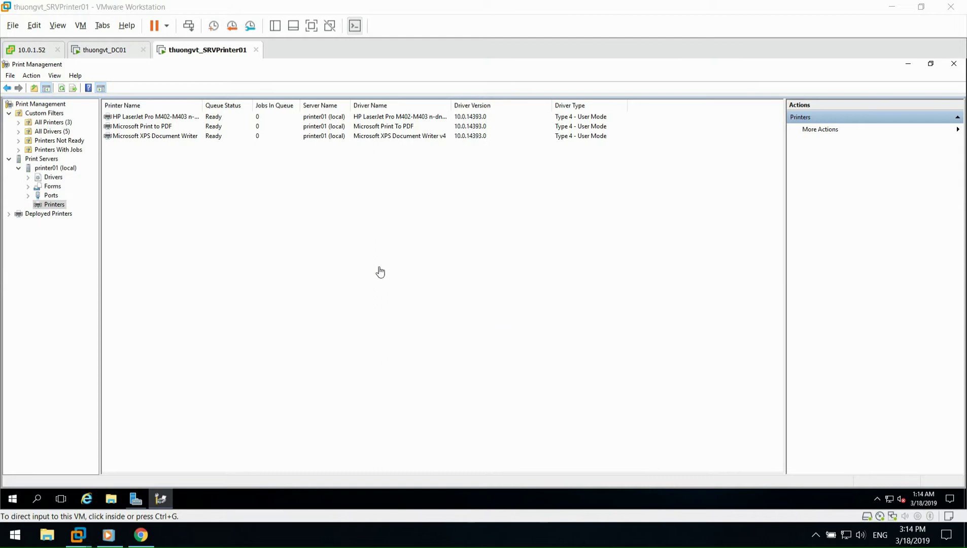
left_click(470, 59)
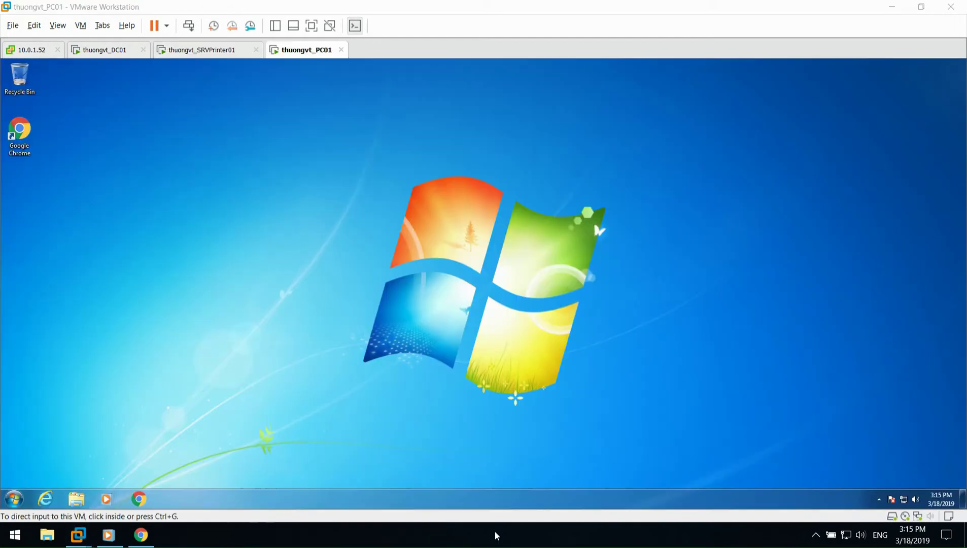
left_click(204, 49)
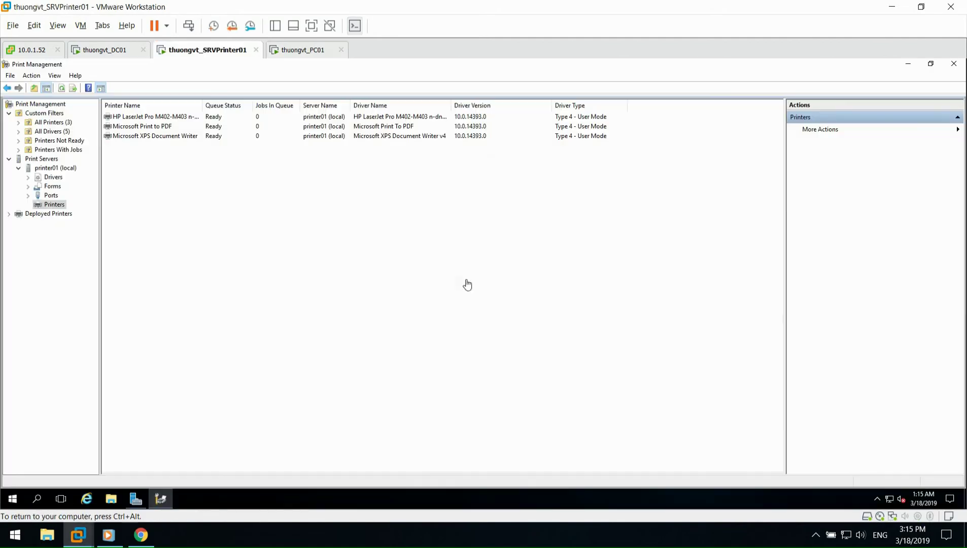
right_click(327, 505)
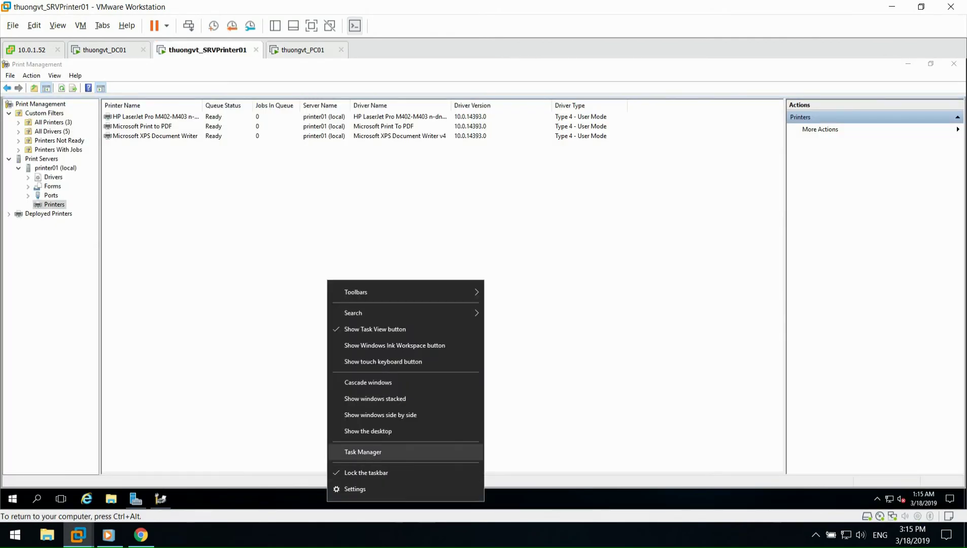
left_click(406, 453)
left_click(241, 133)
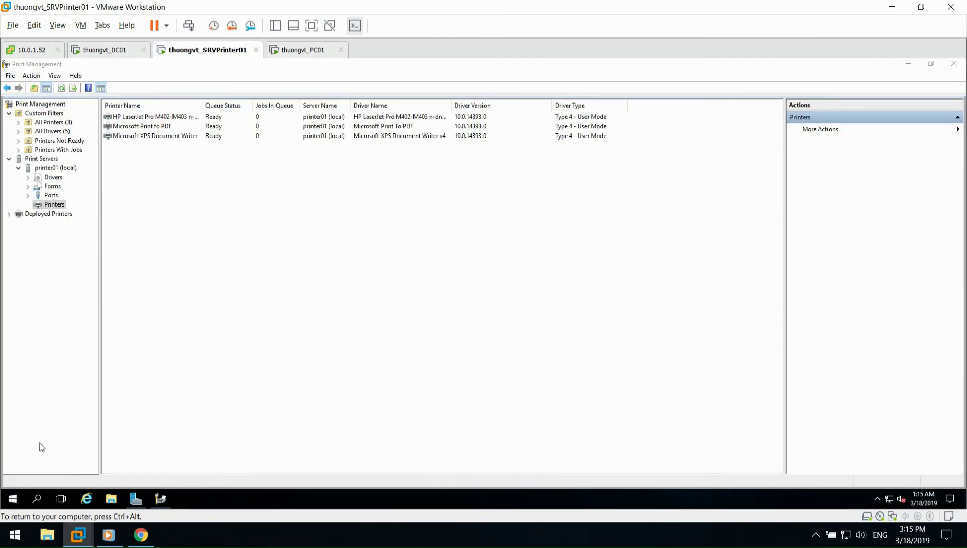
- Look up the print server's IP address by running ipconfig in a Command Prompt
left_click(21, 496)
type("c")
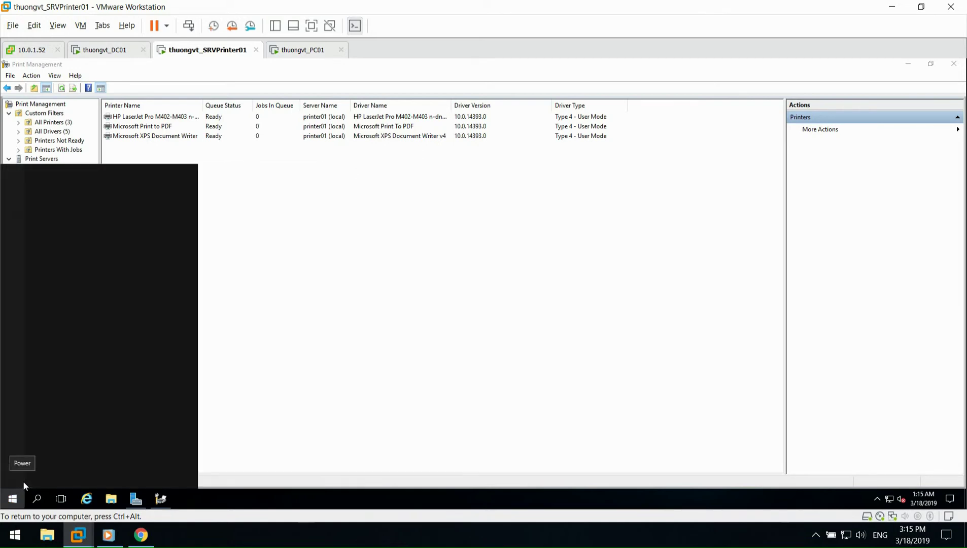
type("md")
key("Return")
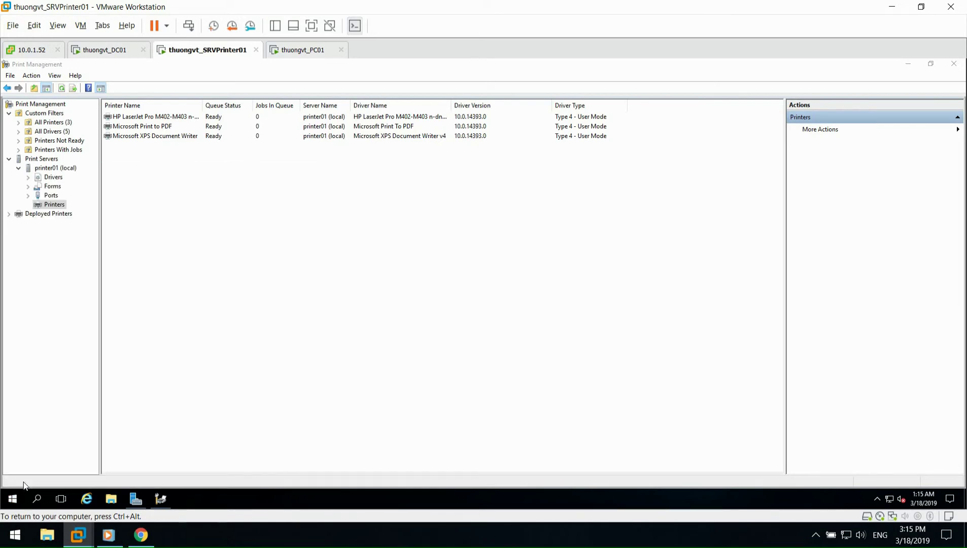
type("ipconfi")
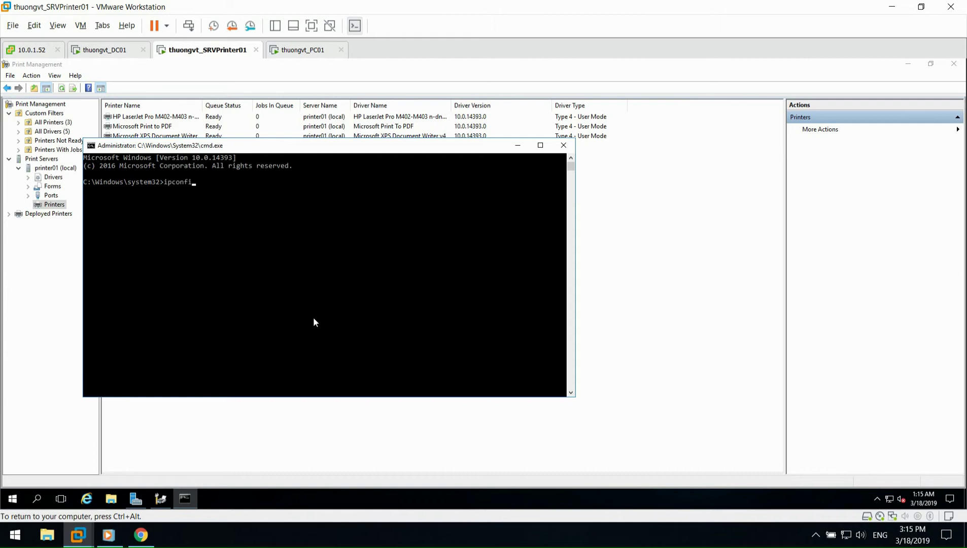
type("g")
key("Return")
- Switch to the PC01 client virtual machine and open the print server's network share \\10.0.1.202
key("ctrl+Tab")
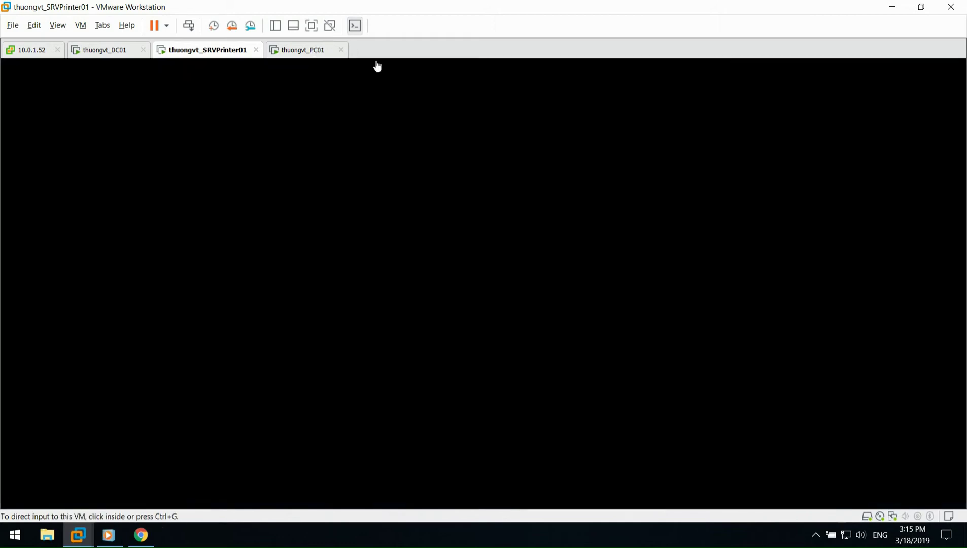
key("super")
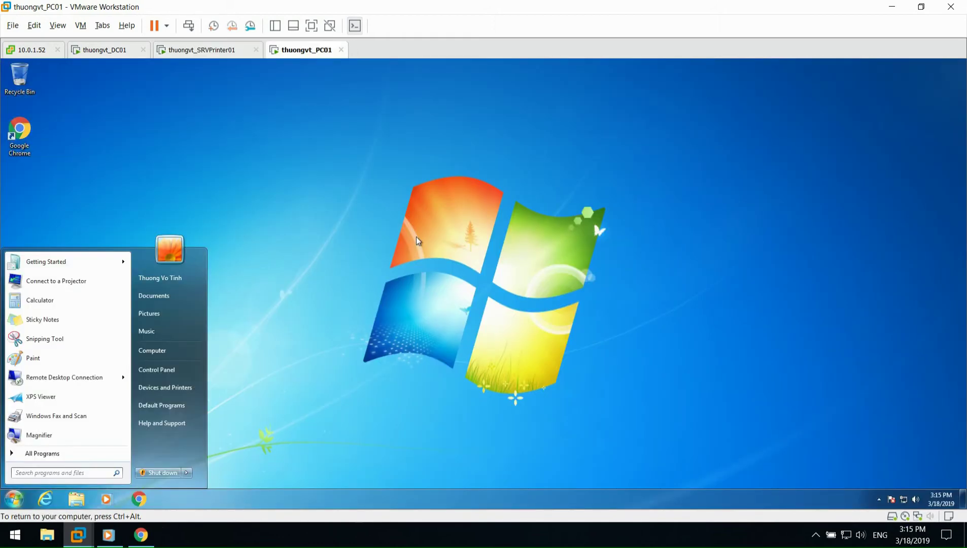
key("super+r")
type("\\\\")
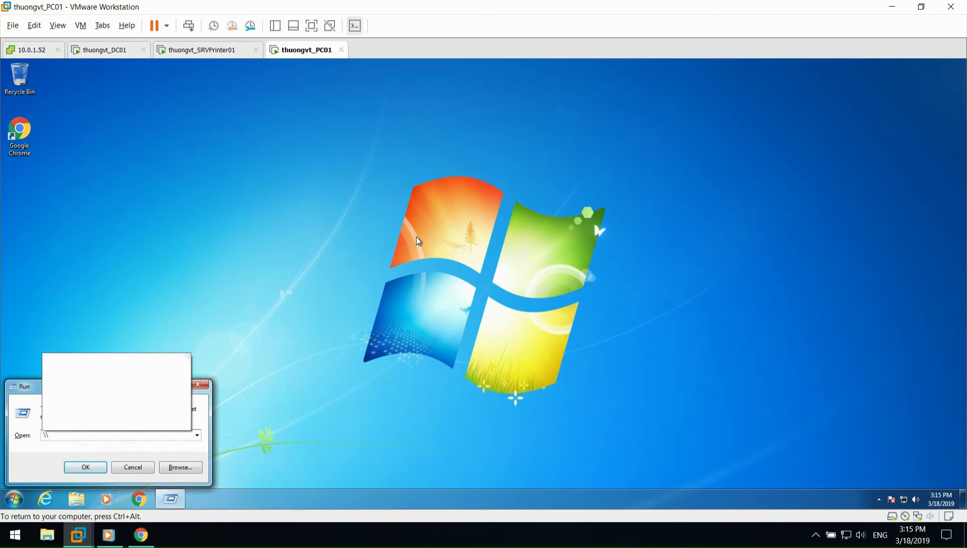
type("10.0.1.202")
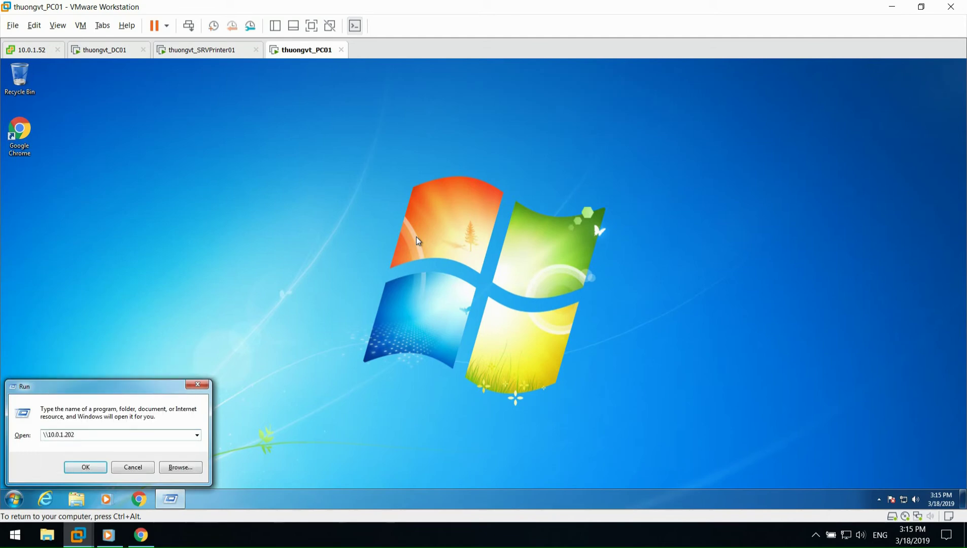
key("Return")
- Connect the client to the shared HP LaserJet Pro M402-M403 n-dne PCL 6 printer and close its queue window
left_click(346, 190)
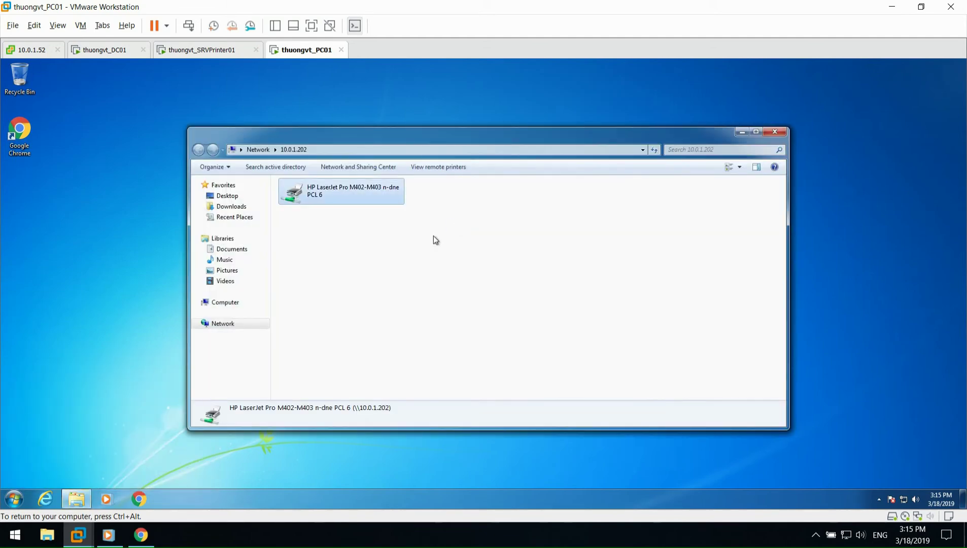
key("Return")
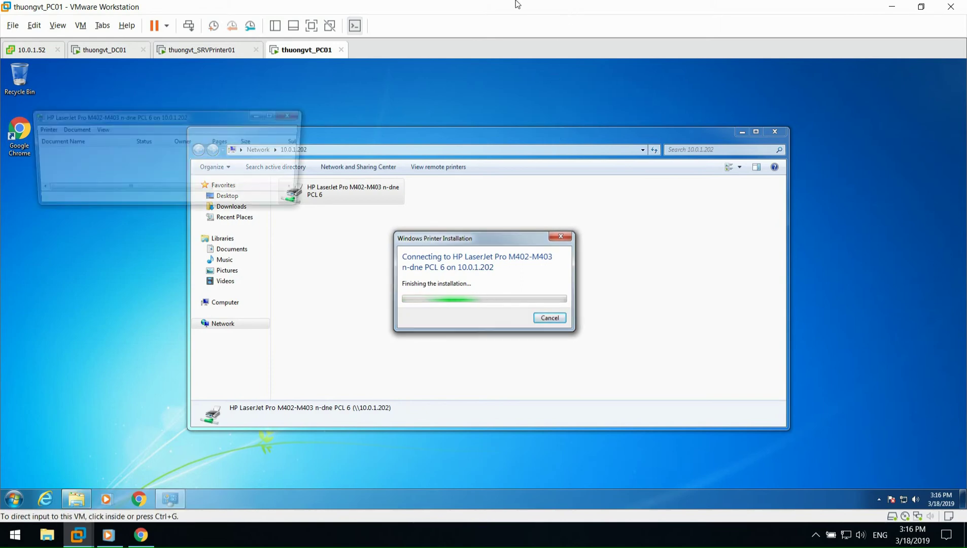
left_click(293, 114)
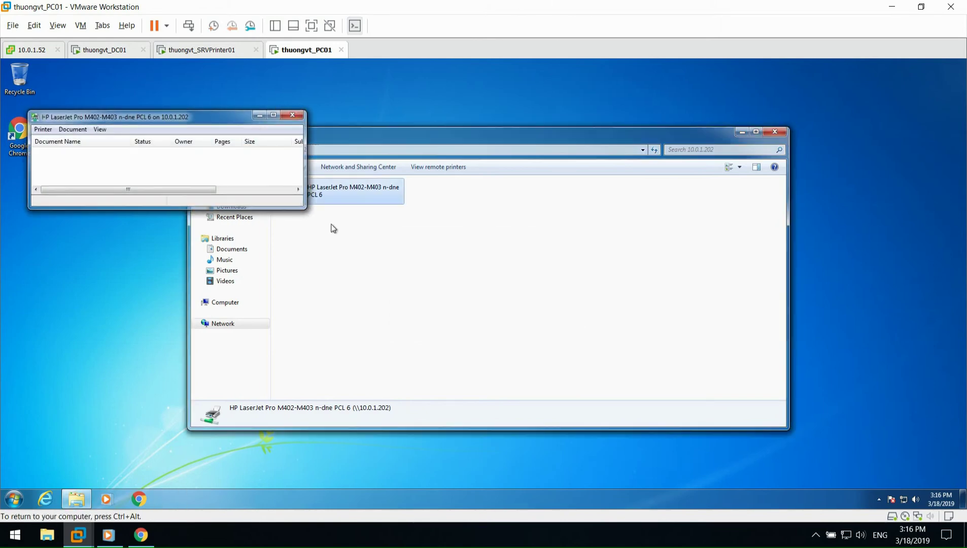
left_click(578, 328)
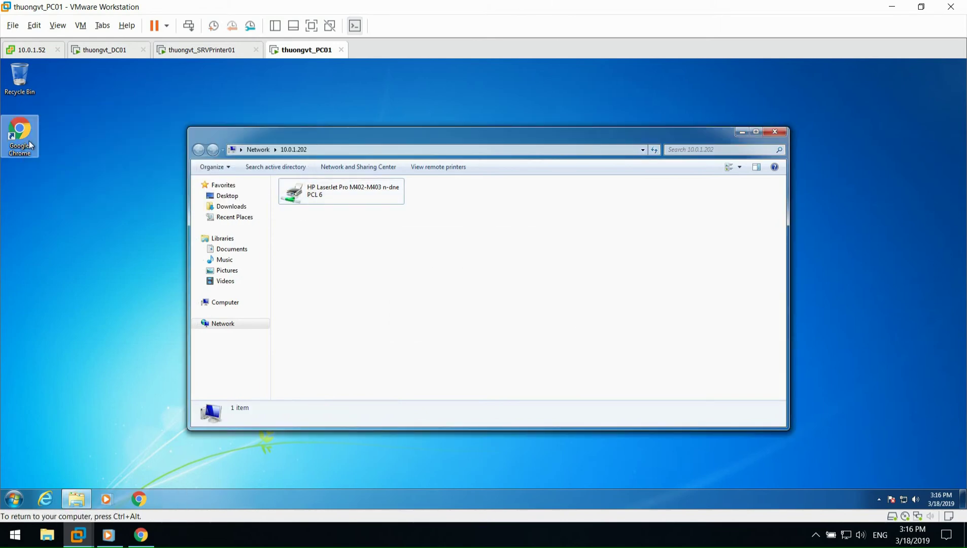
- Display the client's Devices and Printers through the Control Panel
right_click(9, 500)
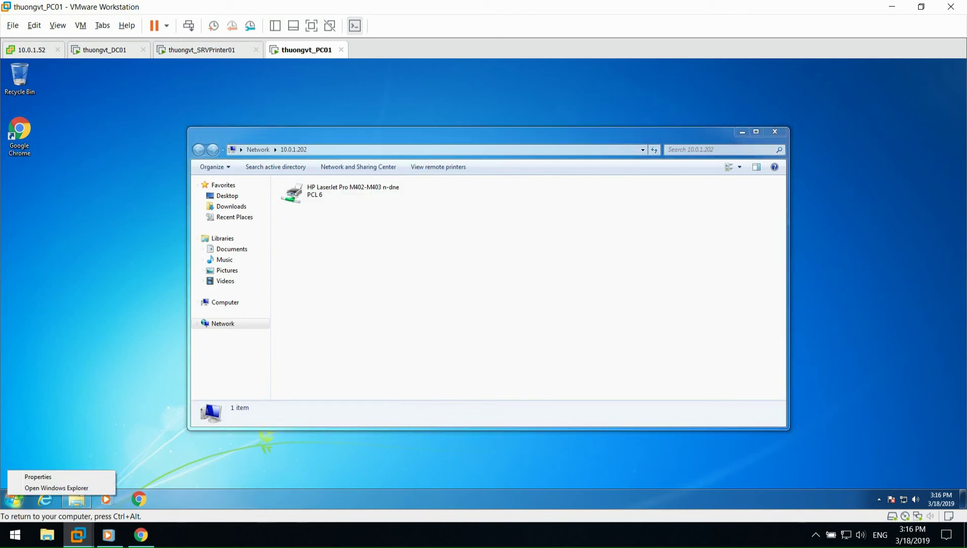
left_click(14, 499)
left_click(14, 499)
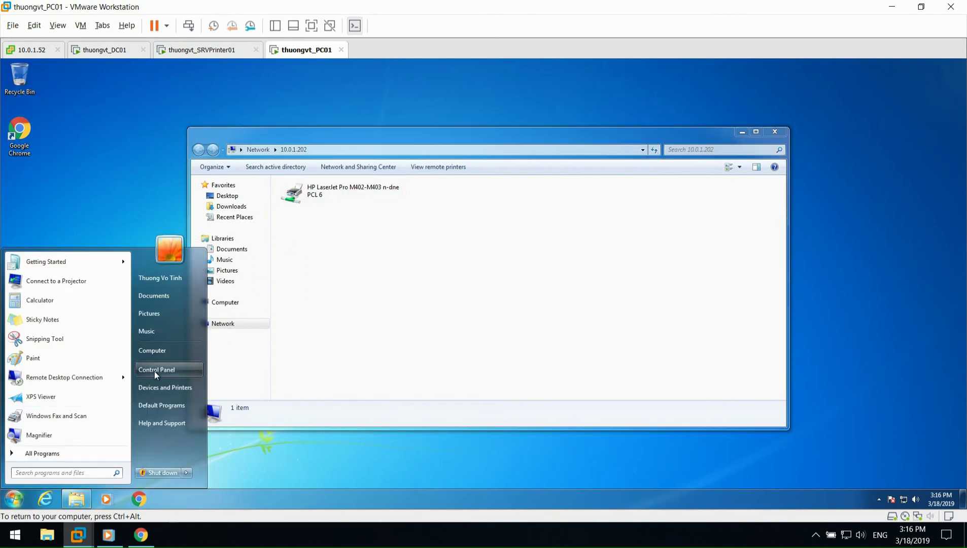
left_click(155, 371)
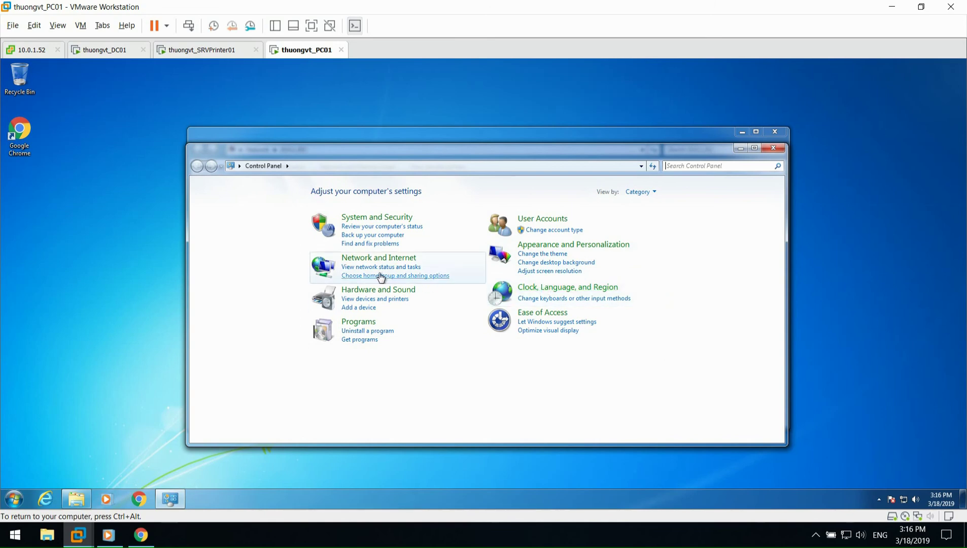
left_click(365, 299)
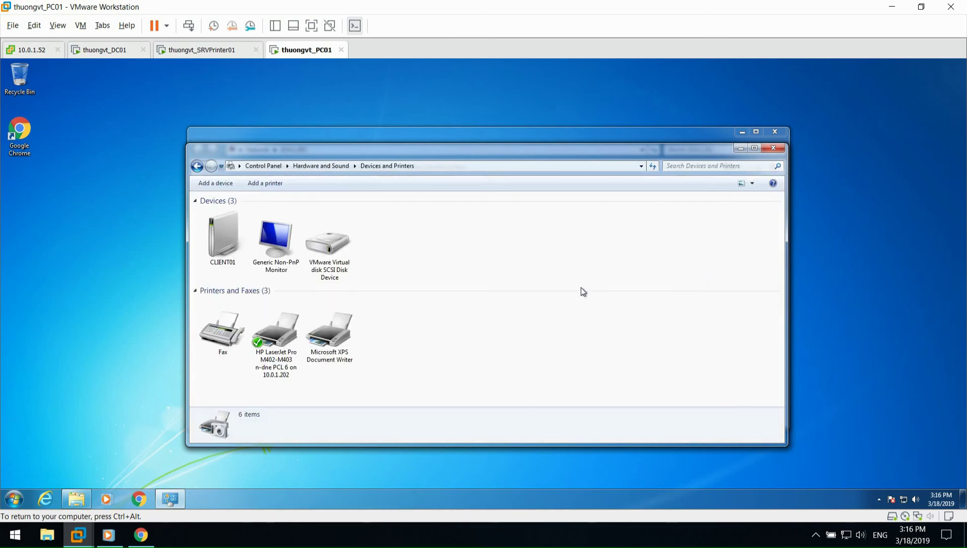
- Set the paper size to A4 in the client's printing preferences for the HP LaserJet printer on 10.0.1.202
right_click(268, 330)
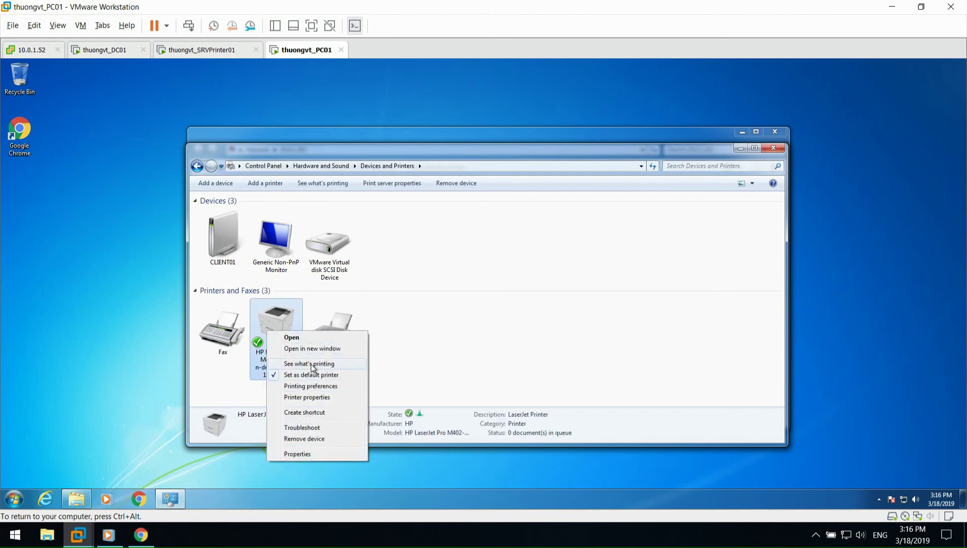
left_click(310, 386)
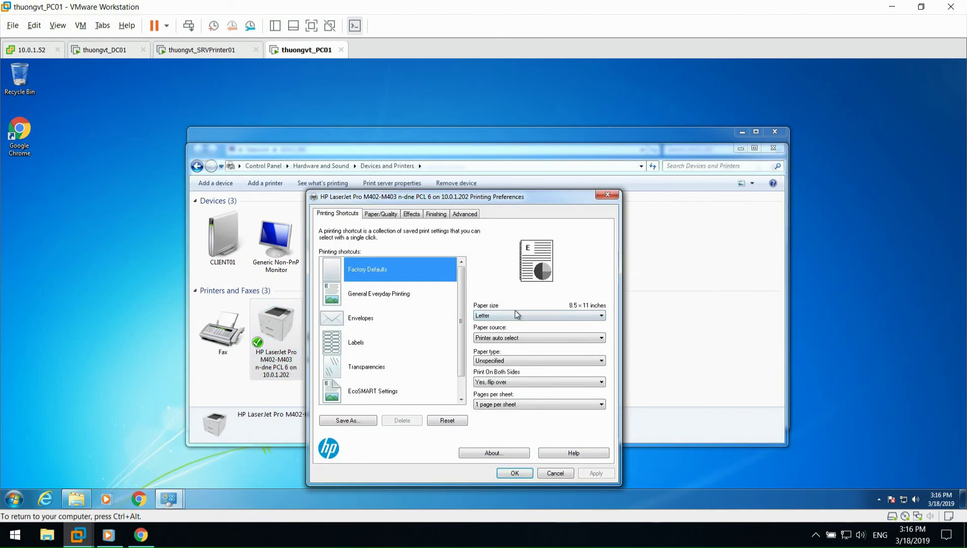
left_click(516, 315)
left_click(491, 371)
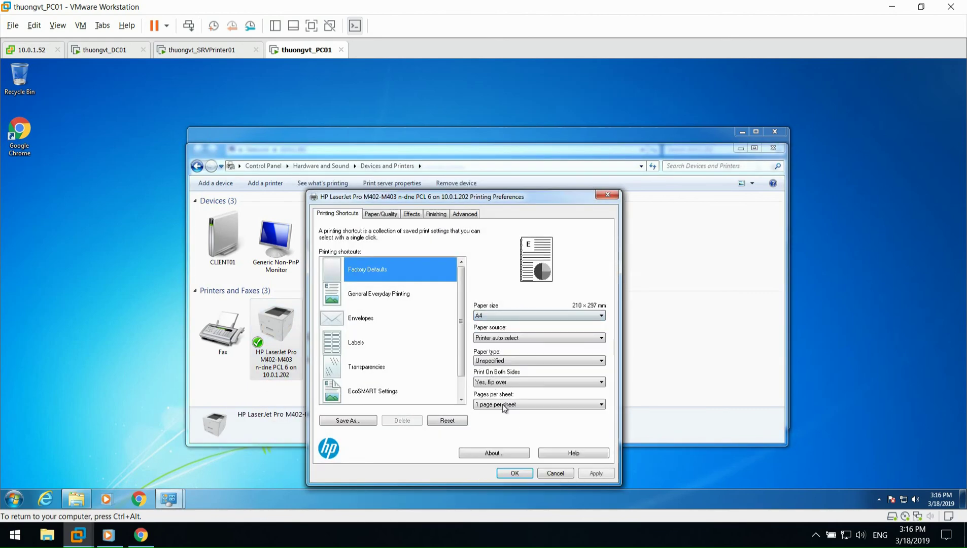
left_click(515, 473)
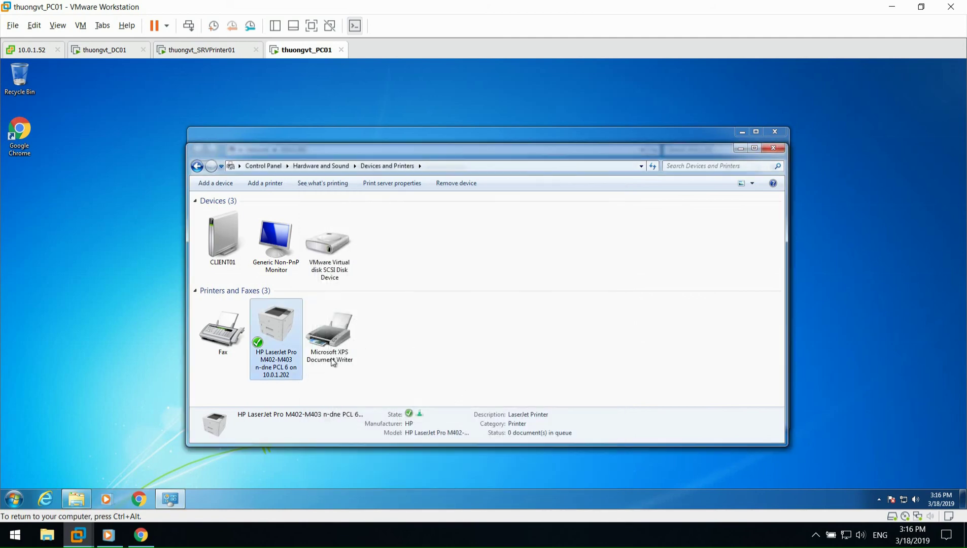
- Close the Devices and Printers window and the 10.0.1.202 network window, returning to the client's desktop
left_click(672, 404)
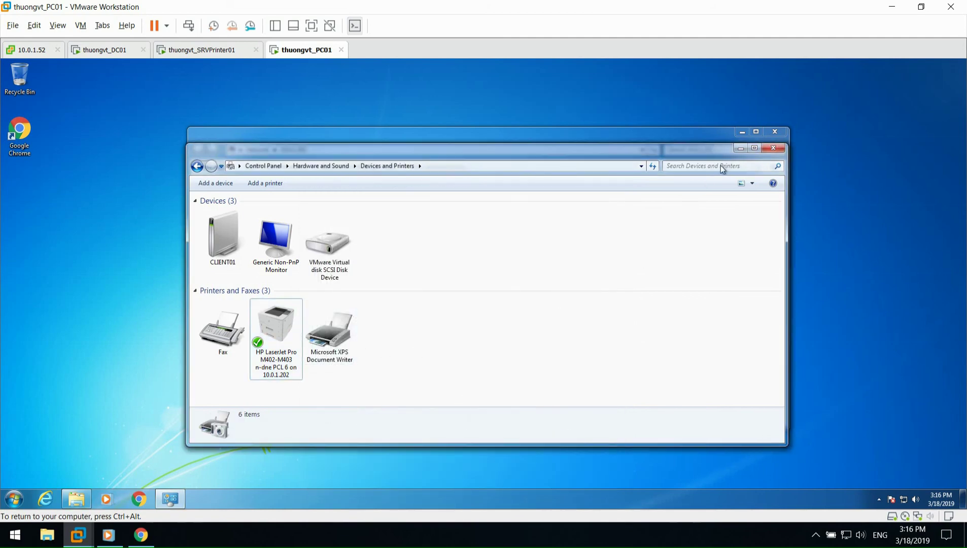
left_click(773, 147)
left_click(774, 132)
right_click(465, 108)
left_click(503, 236)
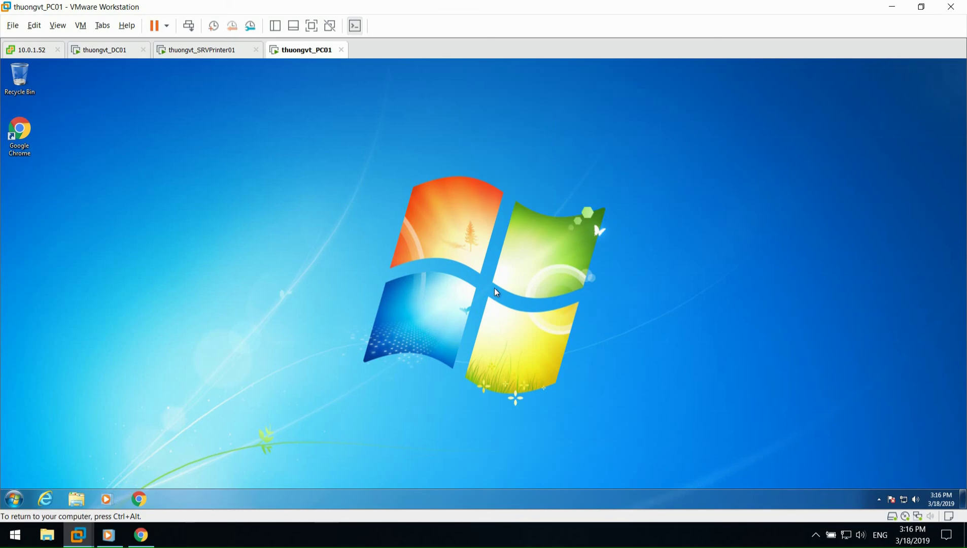